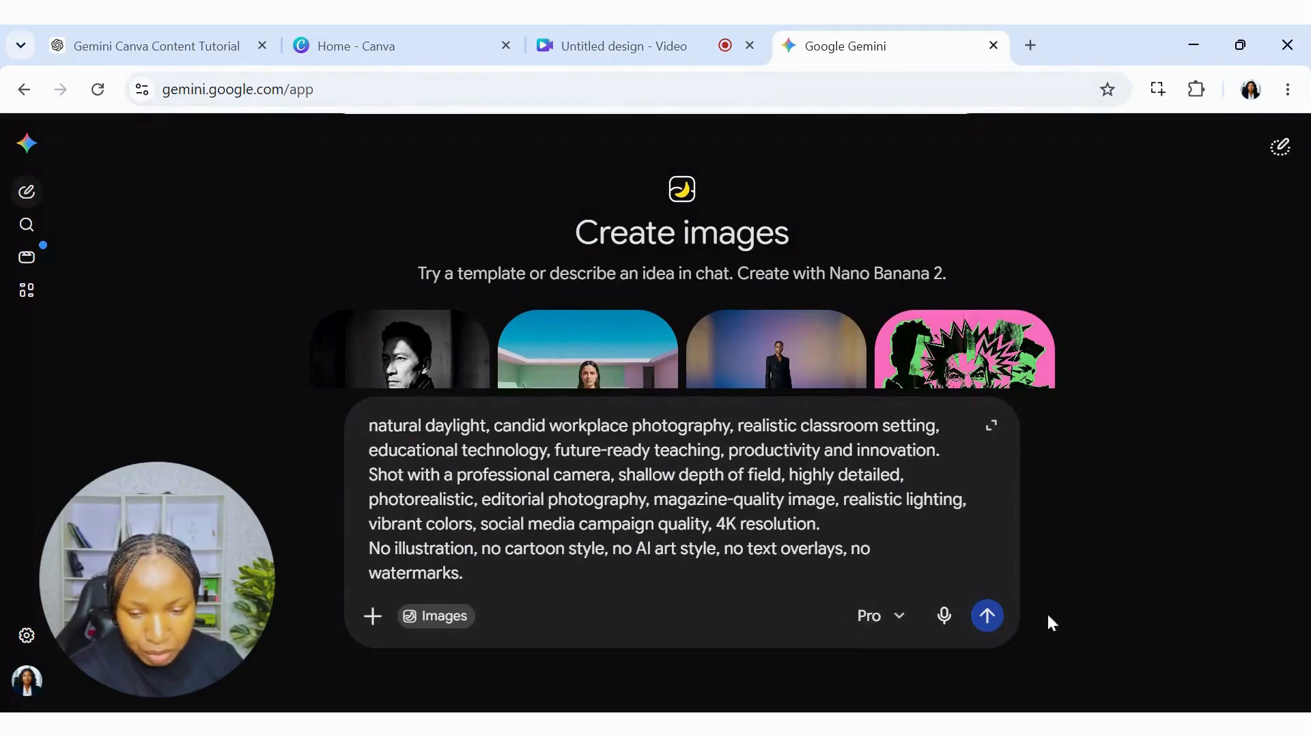
# Generate the realistic Nigerian female teacher classroom image from the prepared prompt and look over the result.
pyautogui.press('Return')
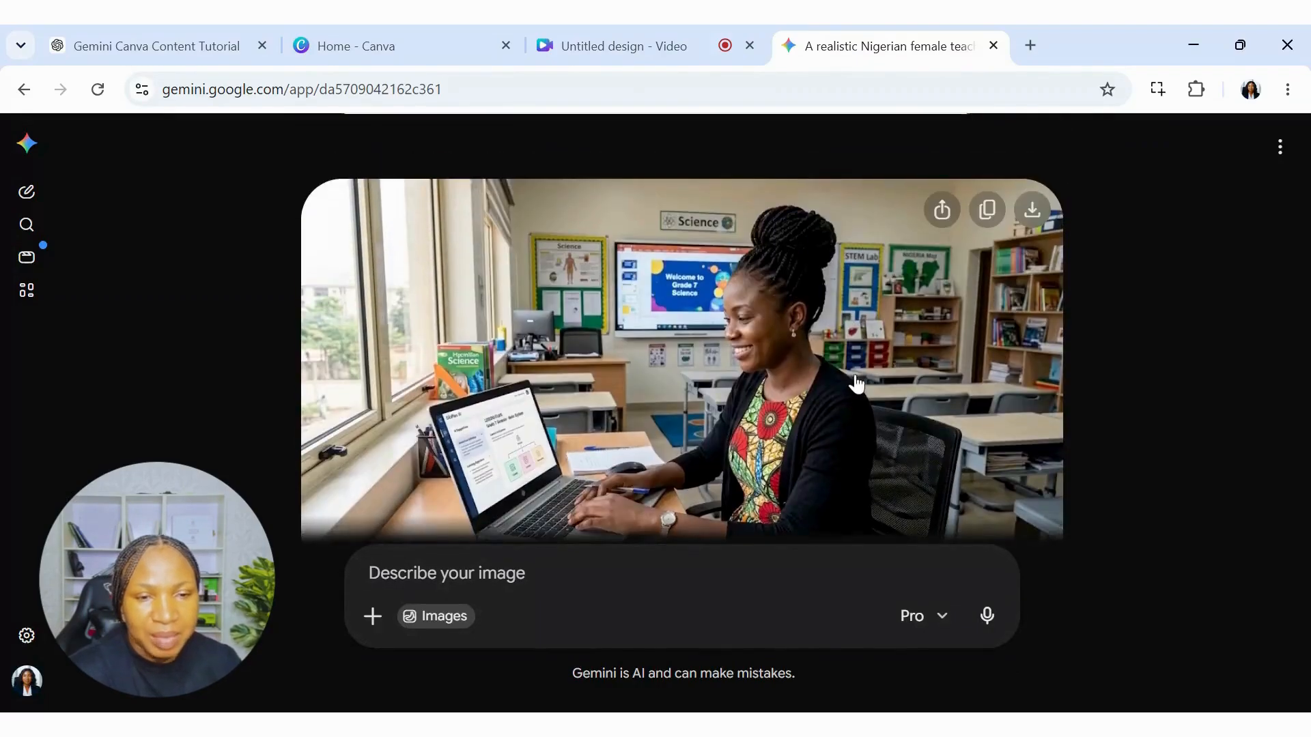
pyautogui.scroll(2, 658, 344)
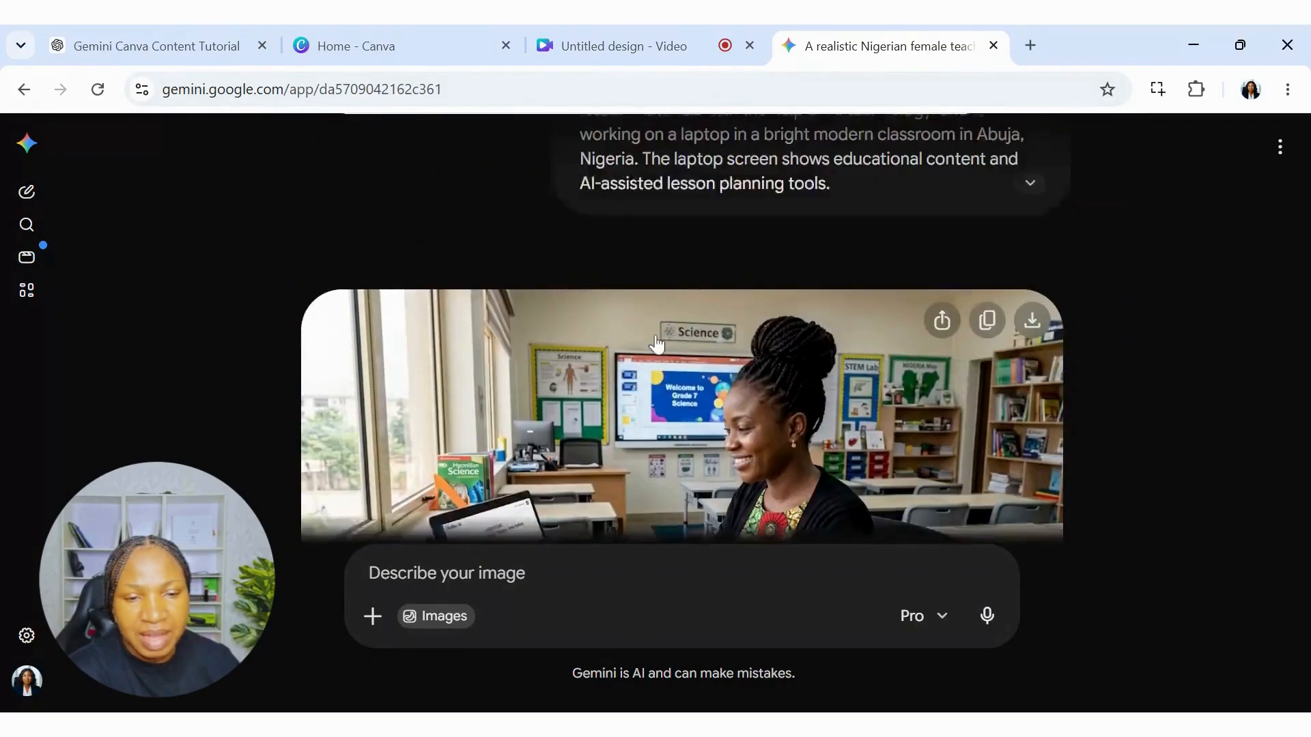
pyautogui.scroll(-1, 660, 343)
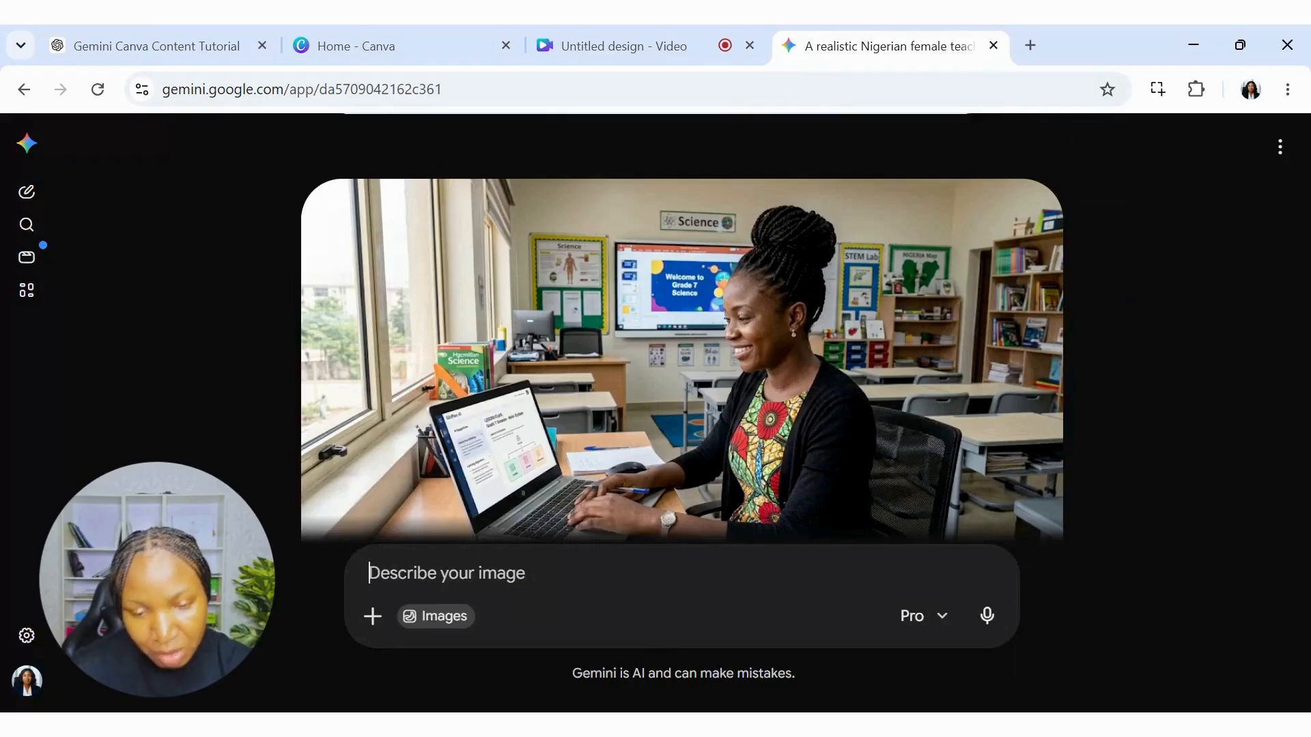
# Send the follow-up prompt "I want the image in 1:1 aspect ratio. it will be posted on instagram. kindly adjust".
pyautogui.write('I')
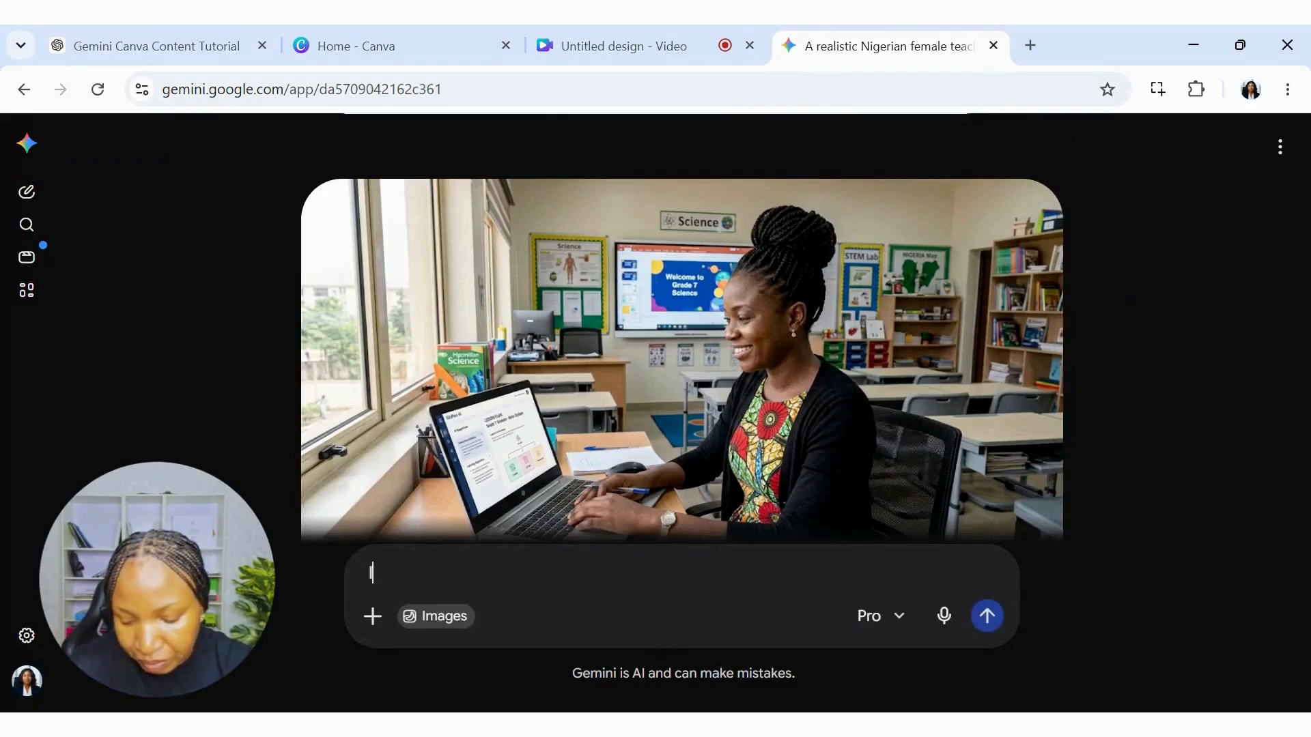
pyautogui.write(' want the')
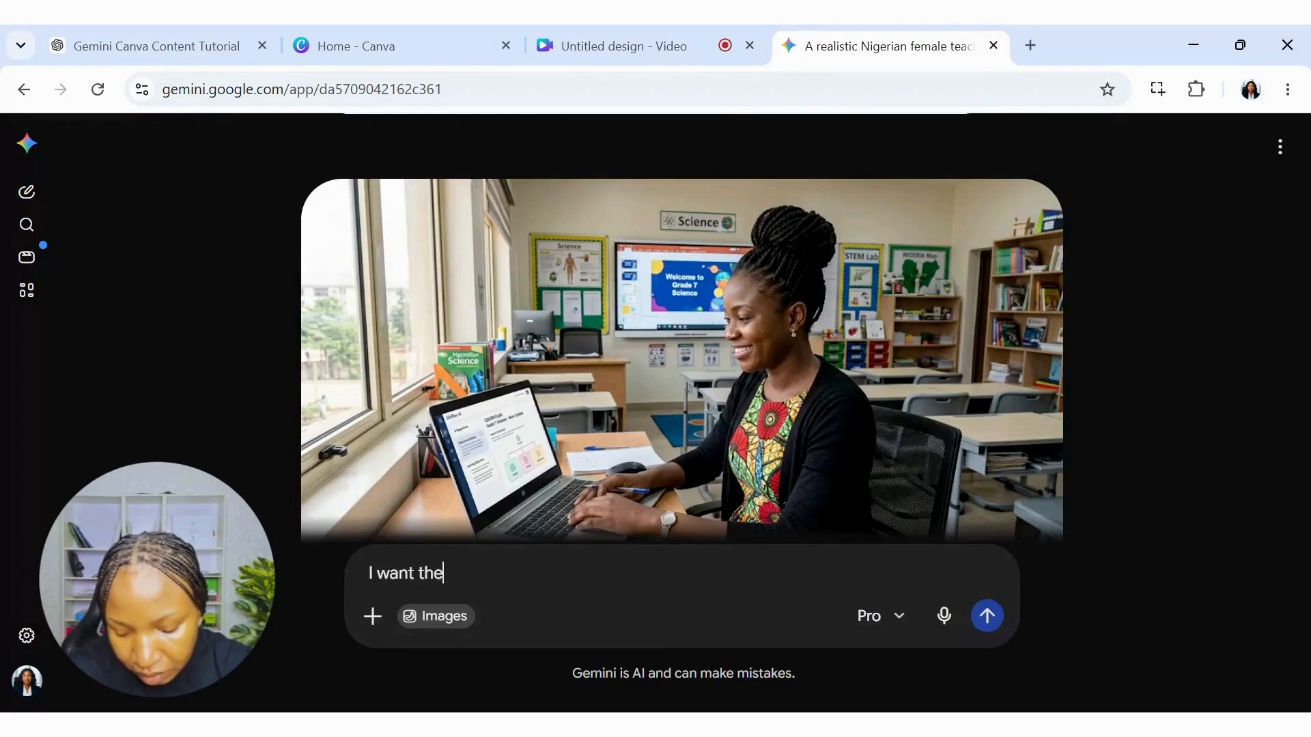
pyautogui.write(' image in')
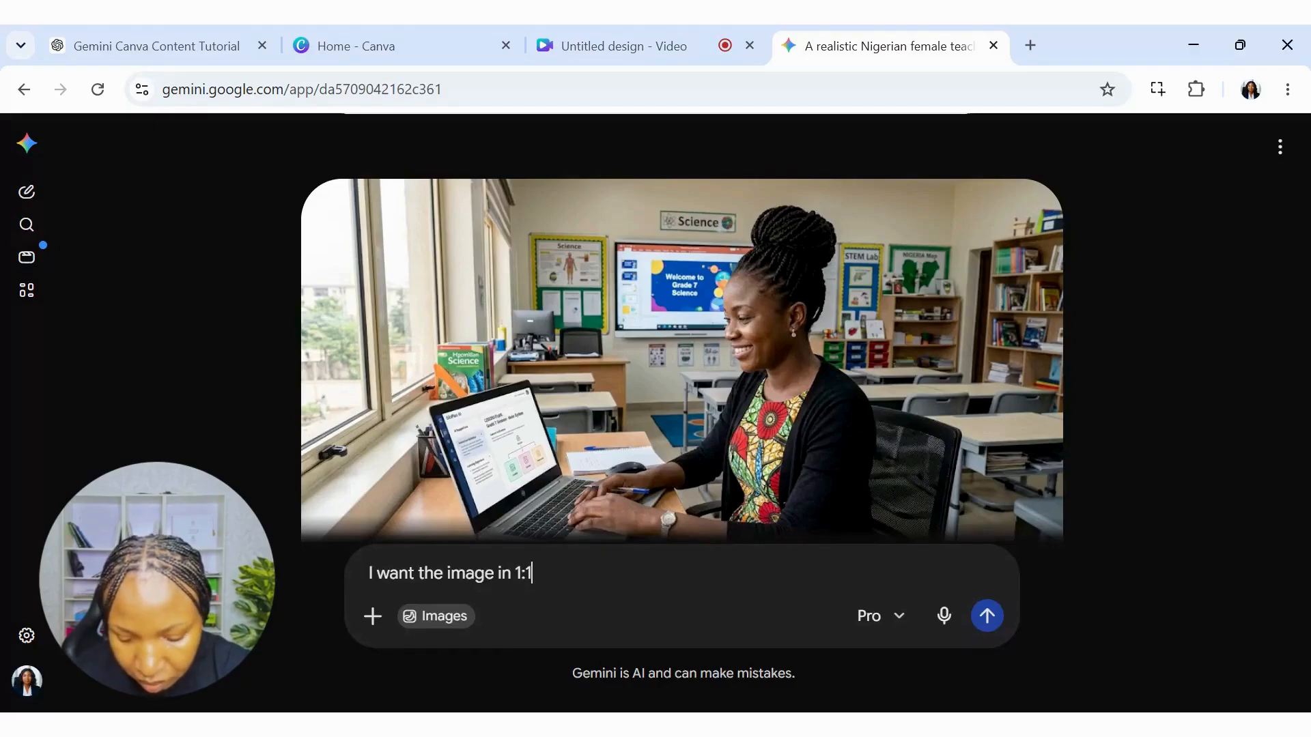
pyautogui.write('1:1 aspec')
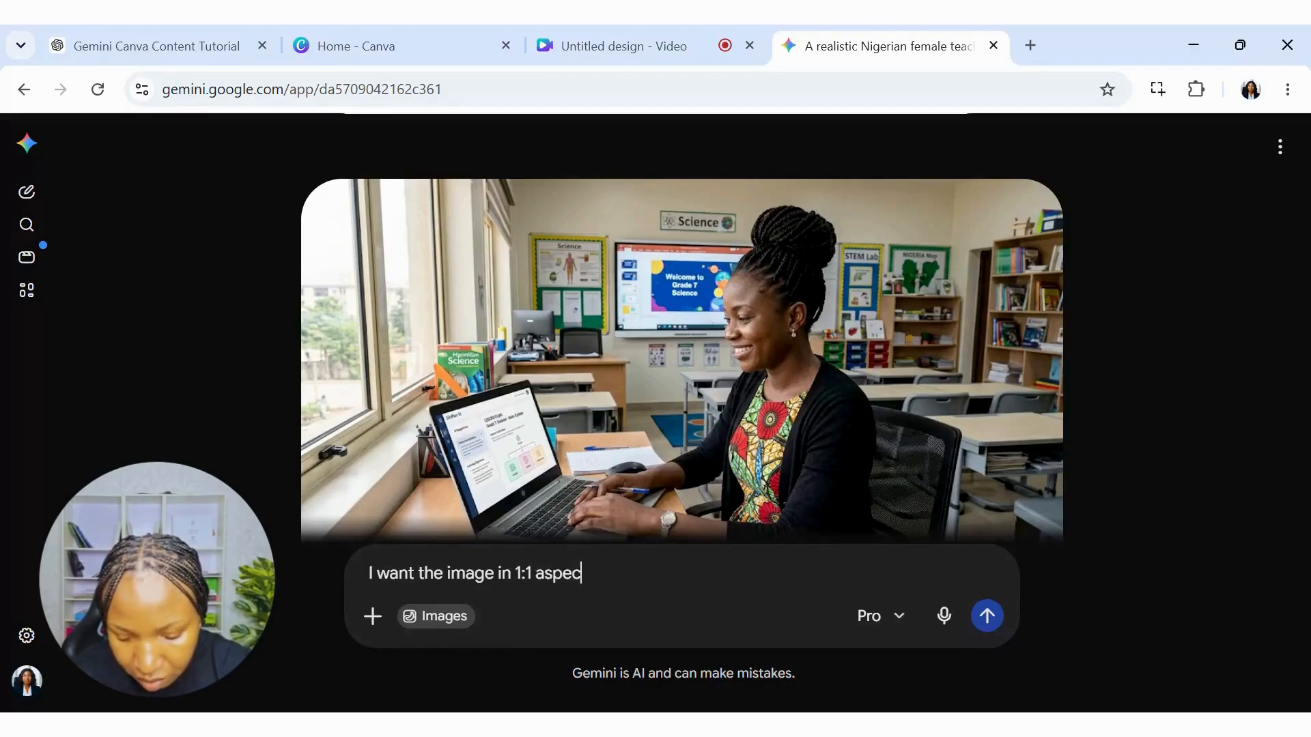
pyautogui.write('t rati')
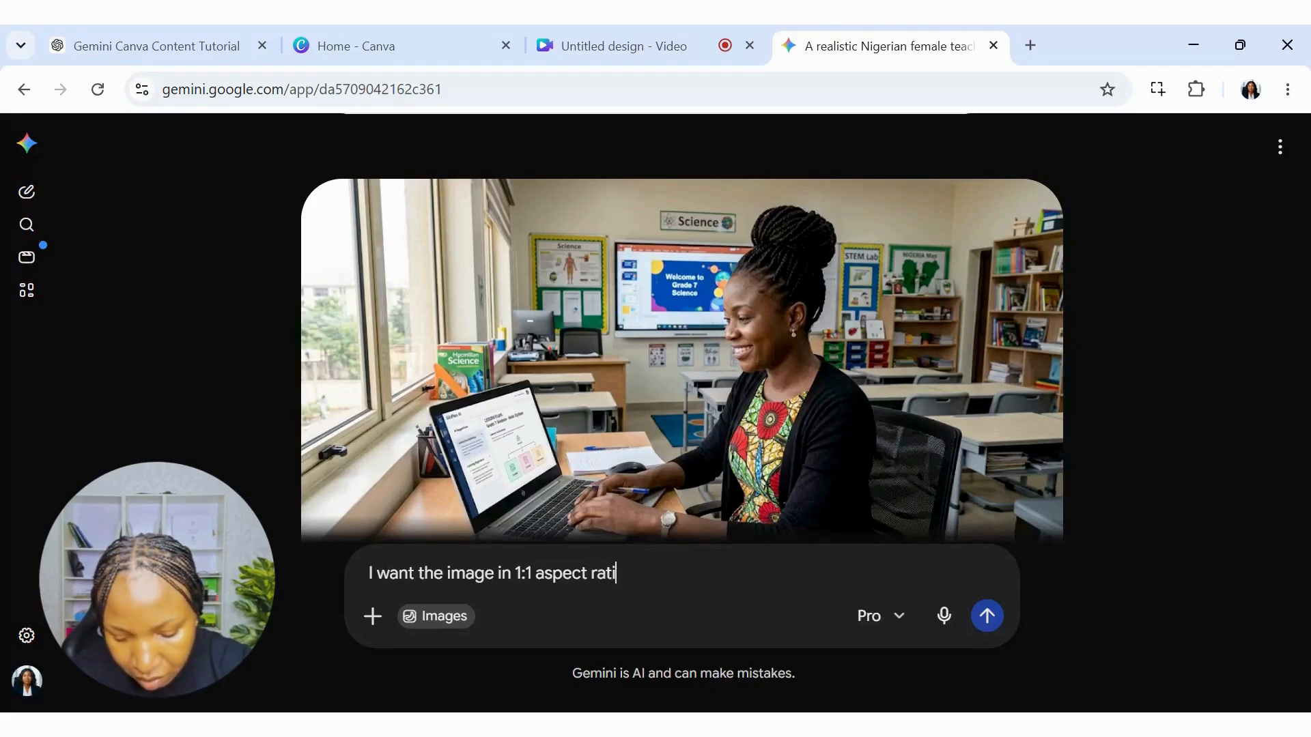
pyautogui.write('o. it')
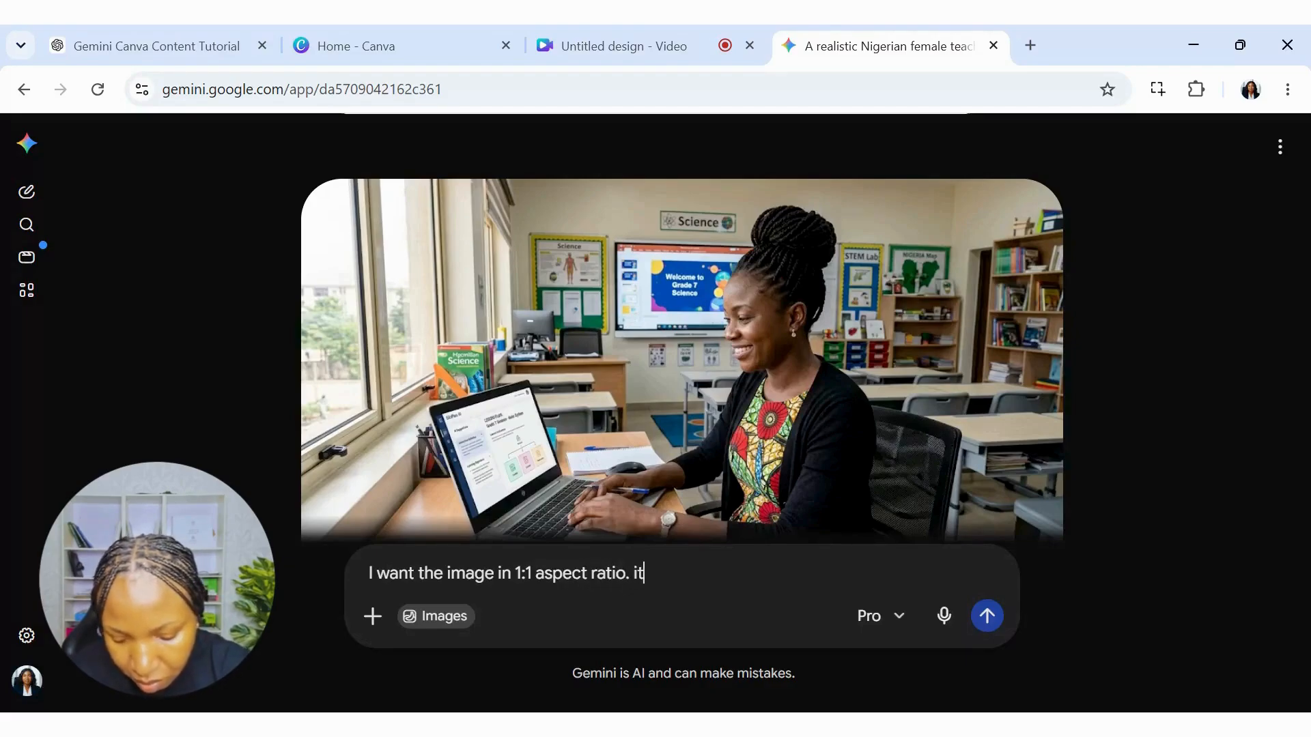
pyautogui.write(' will be ')
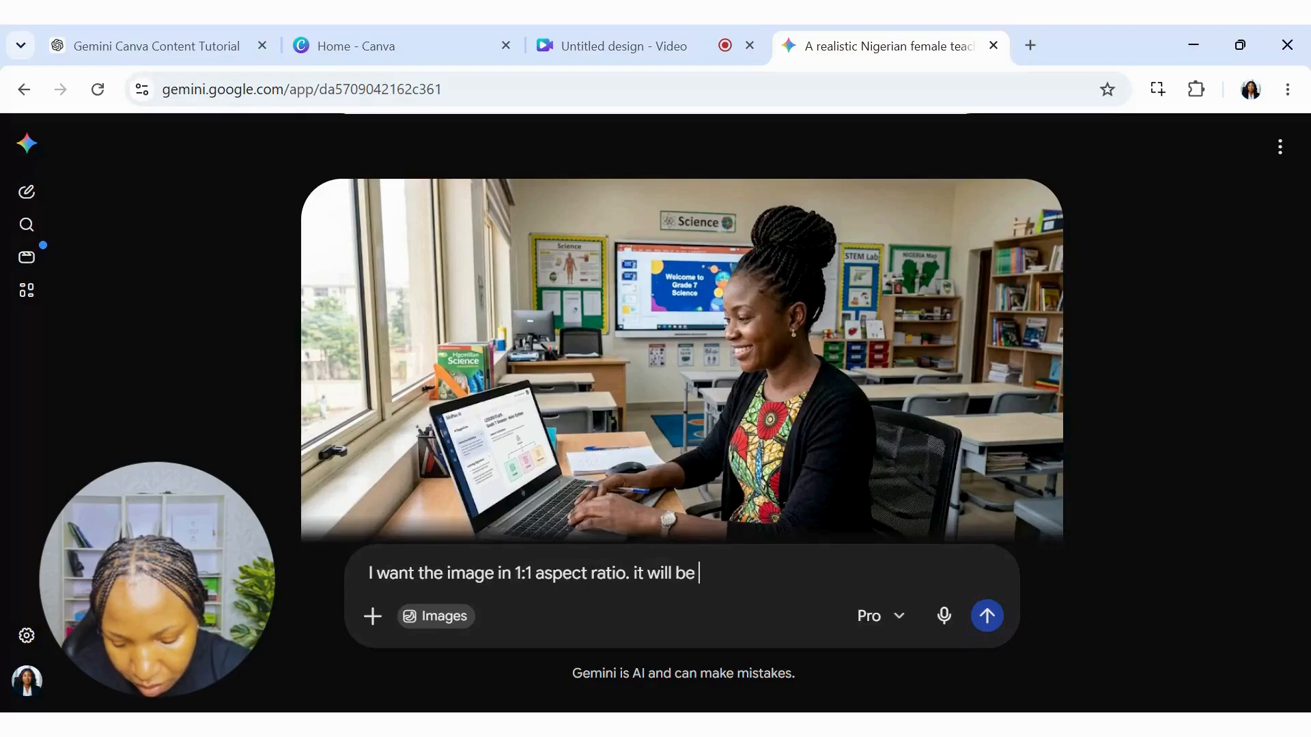
pyautogui.write('posted o')
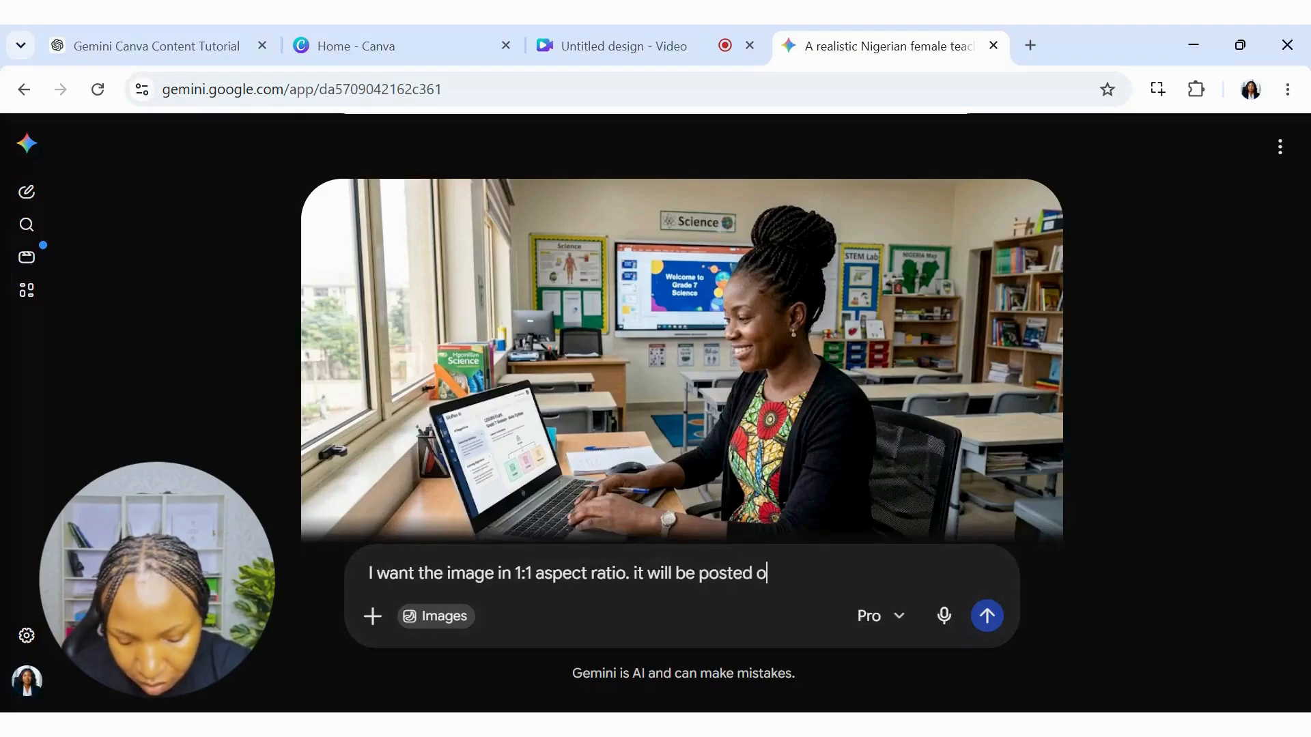
pyautogui.write('n ins')
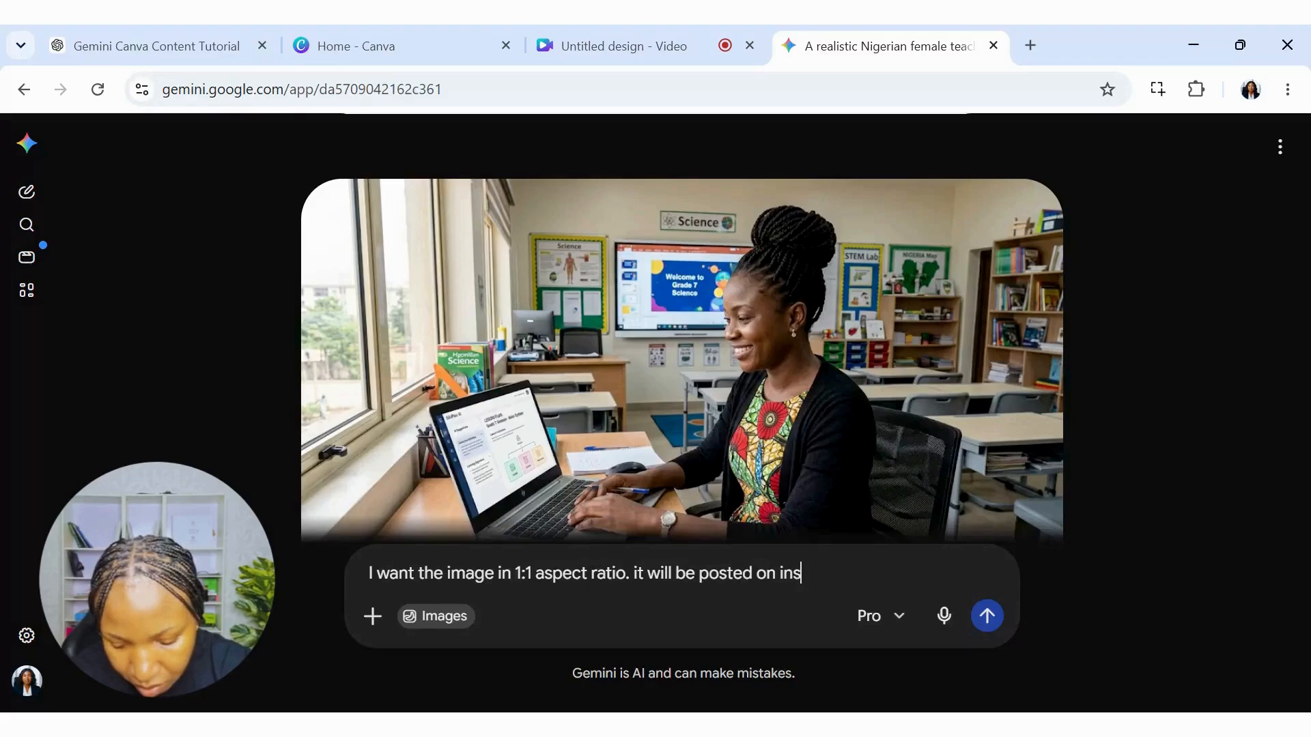
pyautogui.write('tagram.')
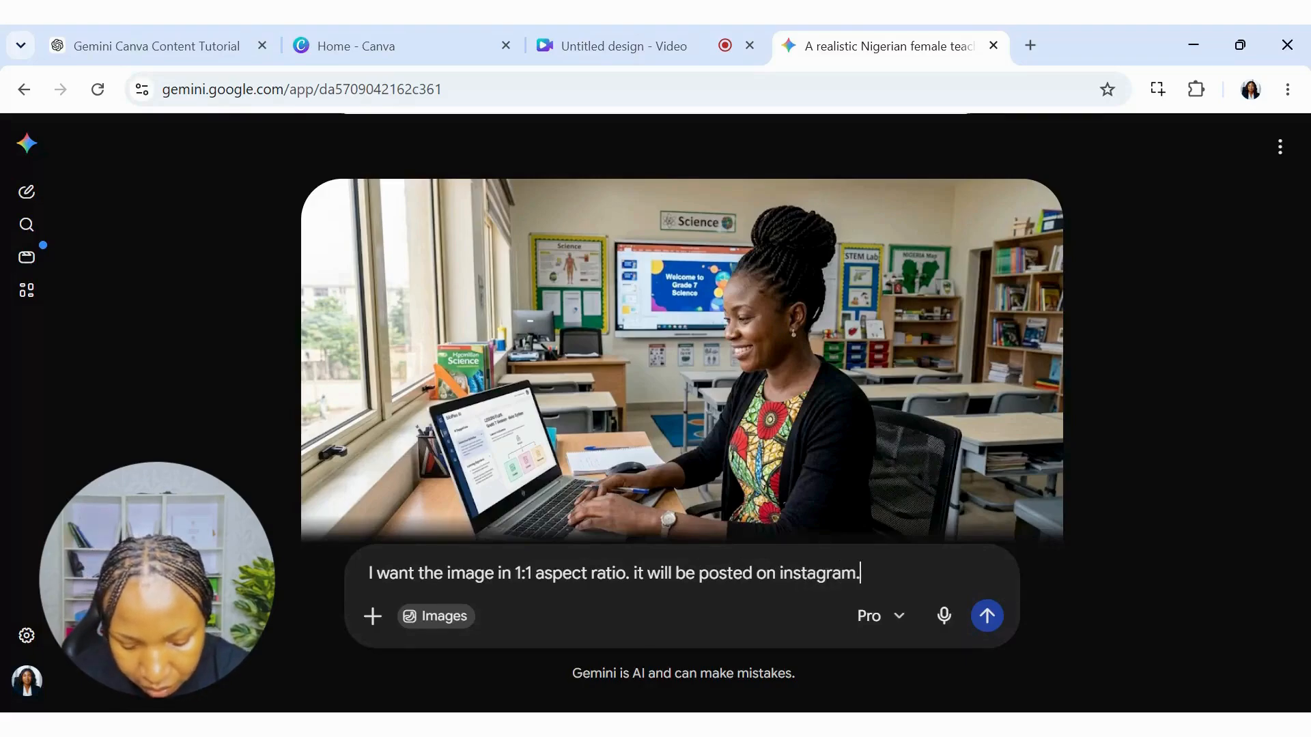
pyautogui.write(' kindly')
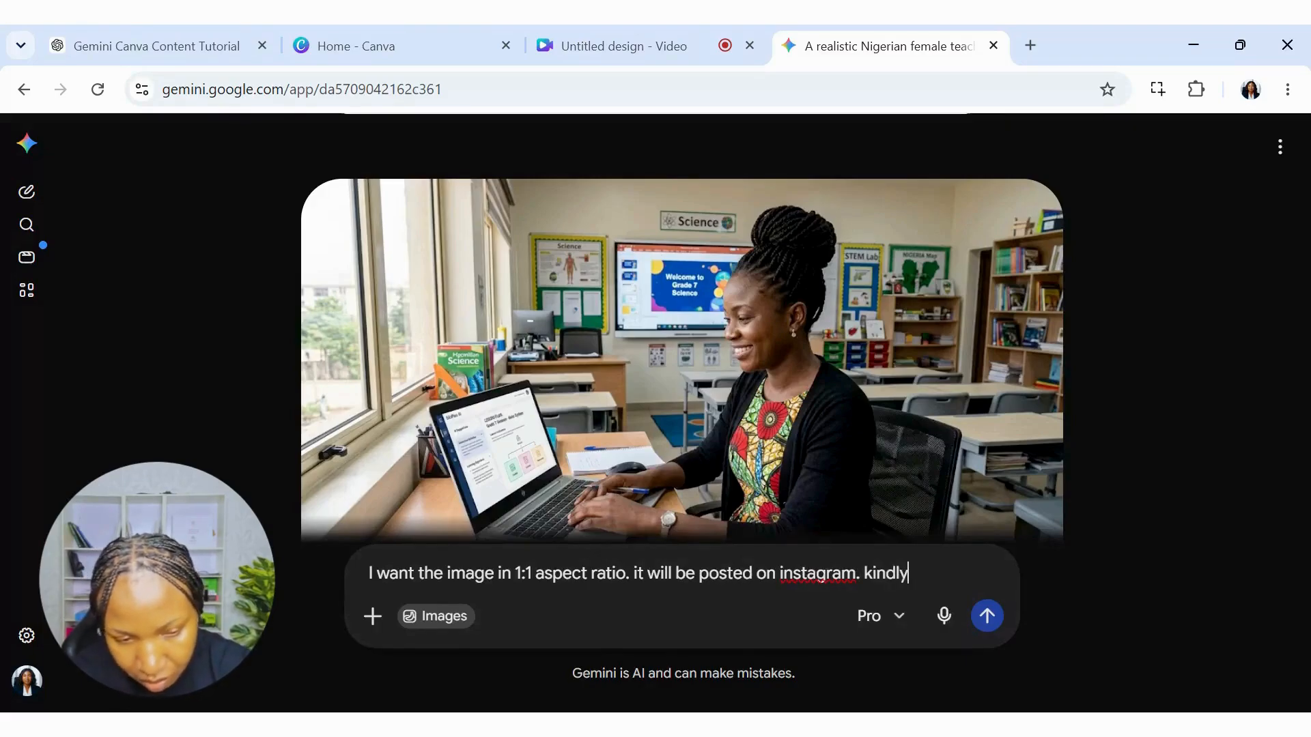
pyautogui.write(' adjust')
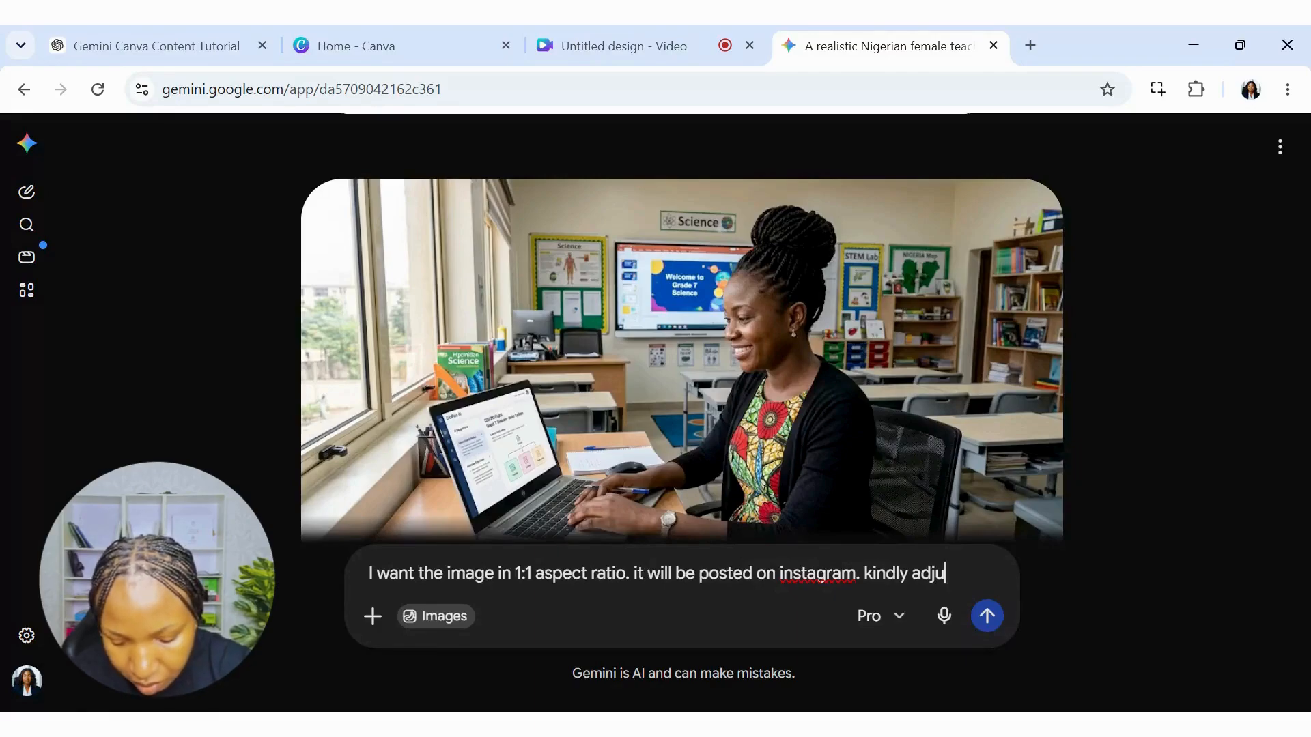
pyautogui.click(987, 618)
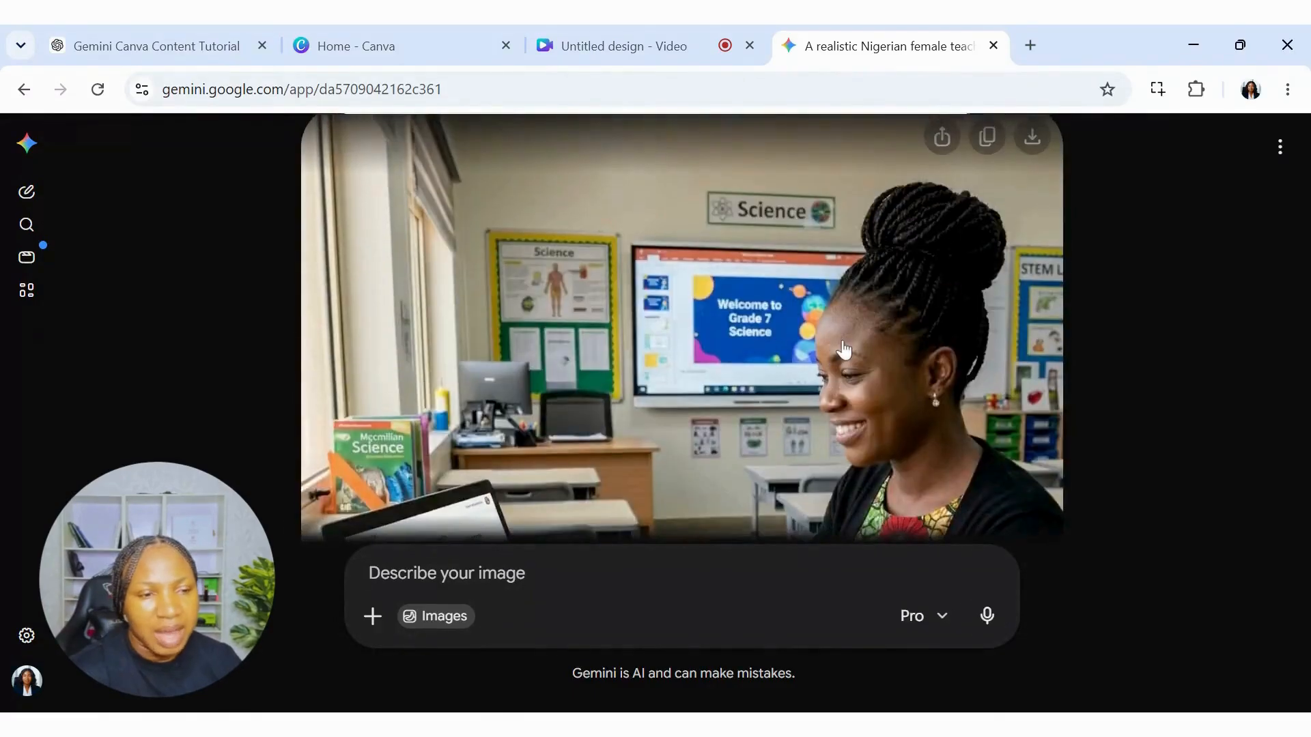
# Copy the newly generated 1:1 version of the teacher image.
pyautogui.scroll(5, 844, 348)
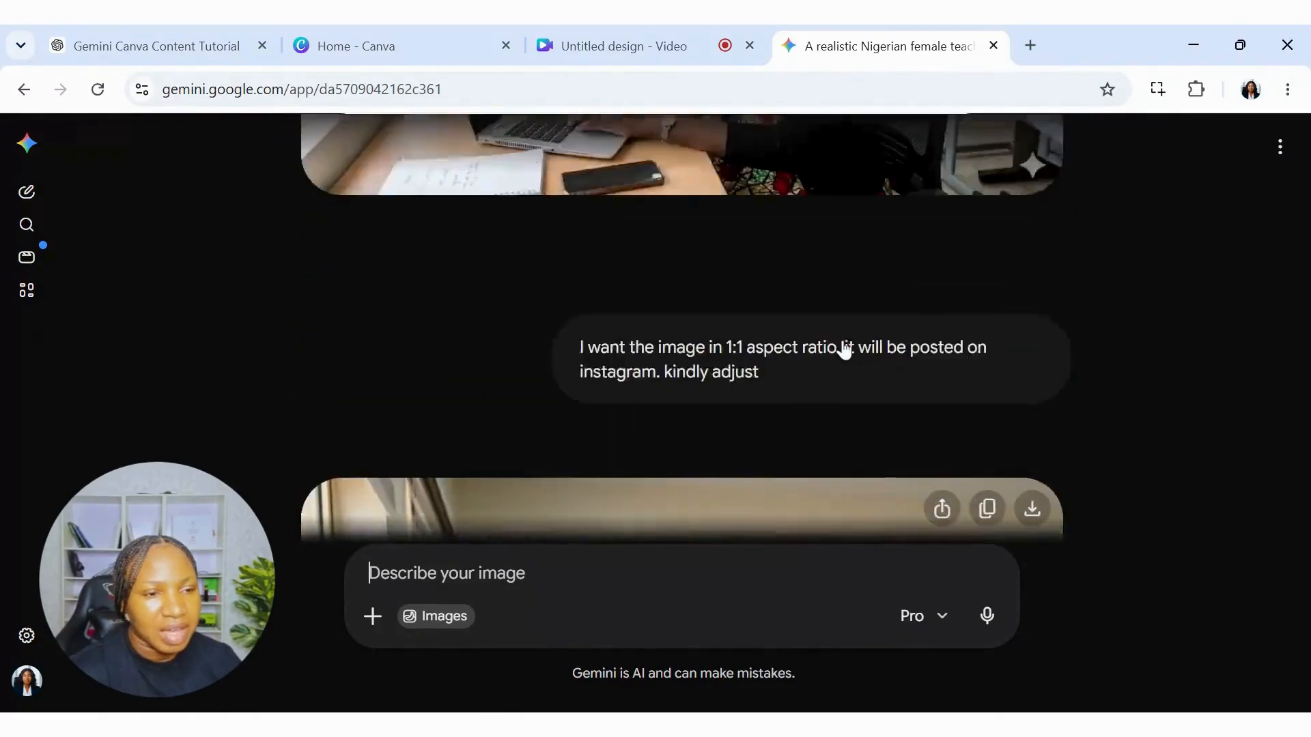
pyautogui.scroll(-4, 833, 359)
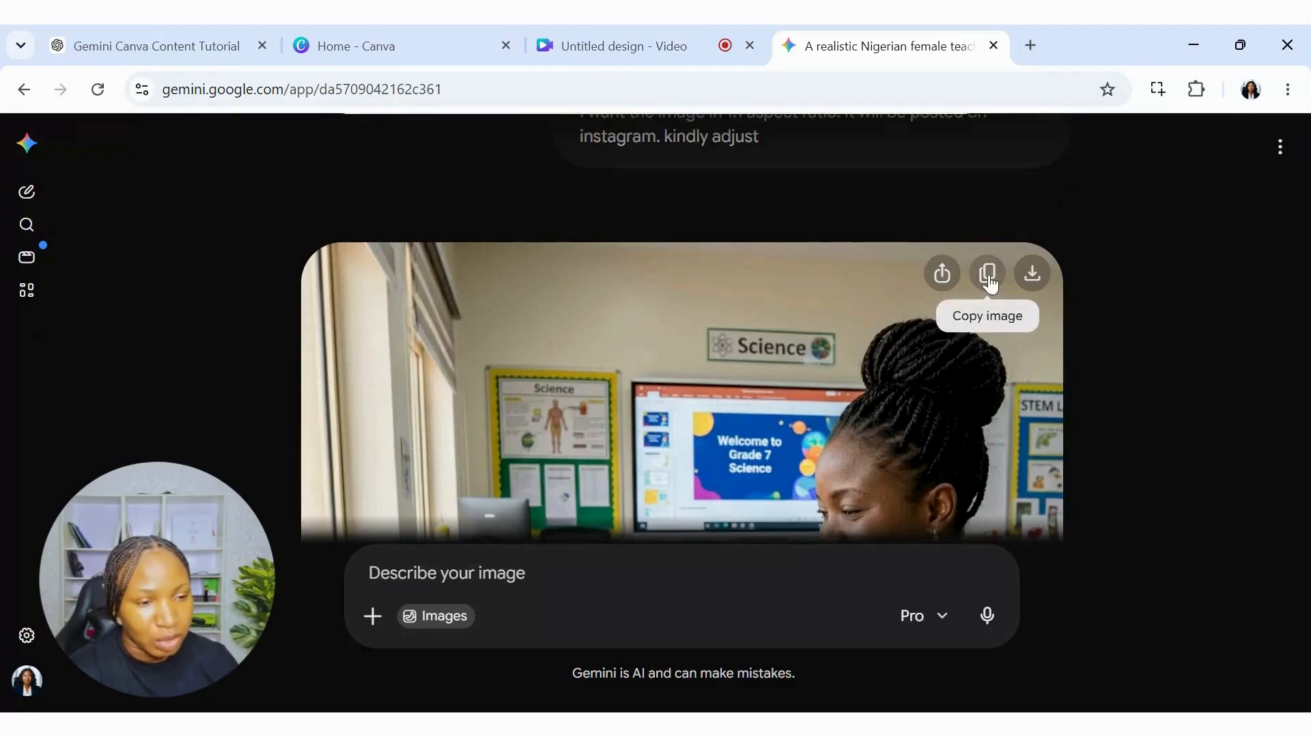
pyautogui.click(989, 276)
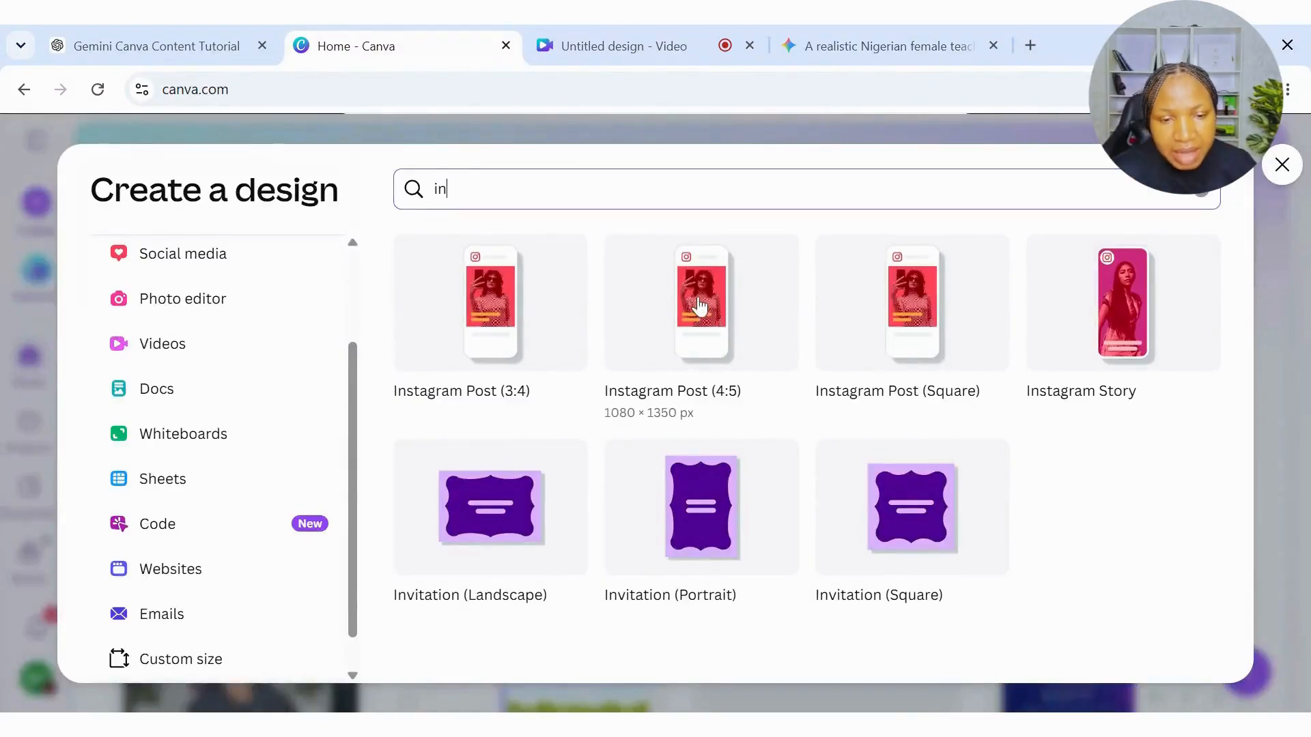
# Switch to Canva and paste the copied image into a new Instagram Post (Square) design, enlarged to fill the page.
pyautogui.click(912, 329)
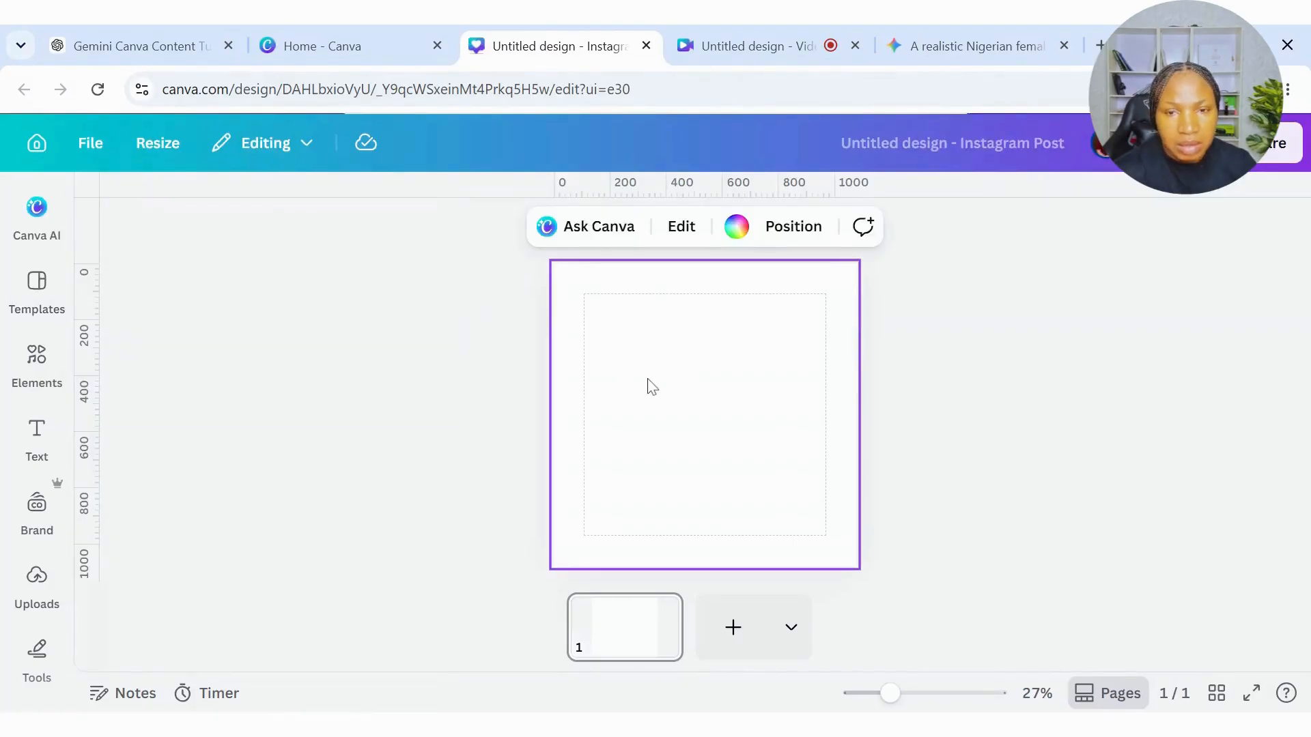
pyautogui.rightClick(648, 380)
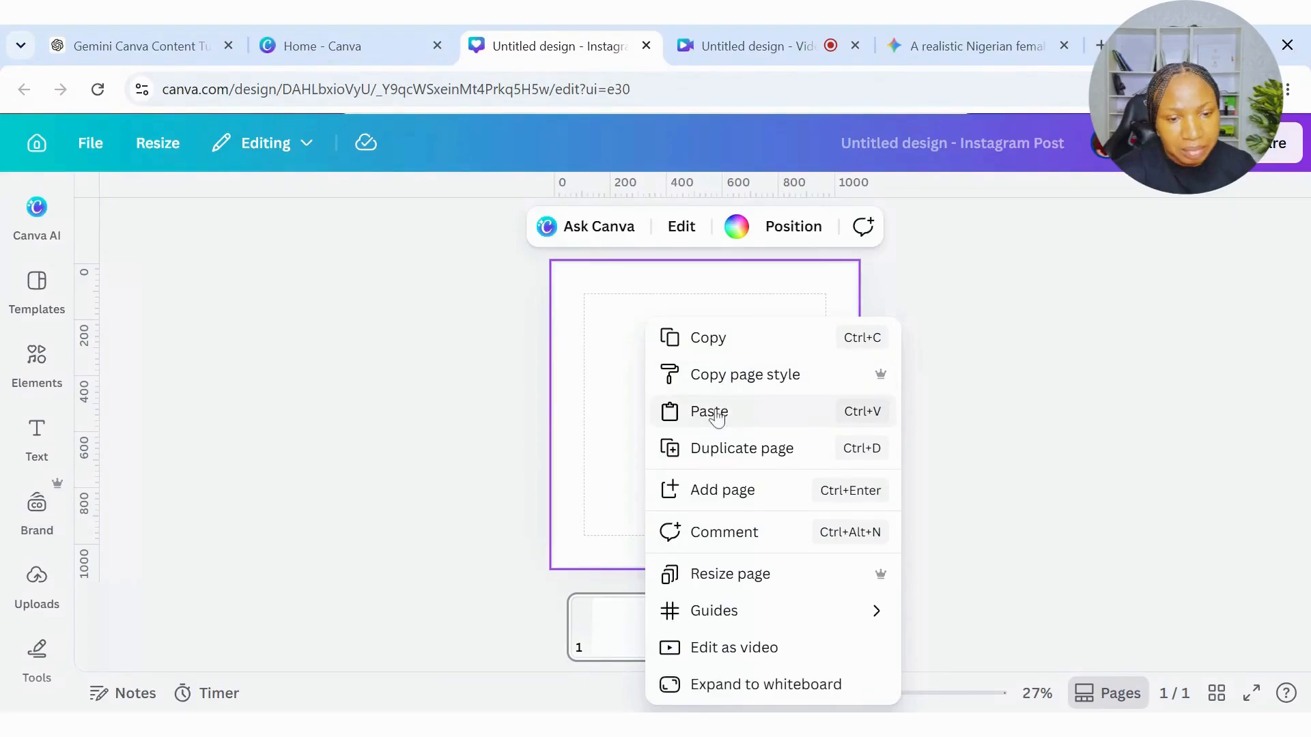
pyautogui.click(715, 416)
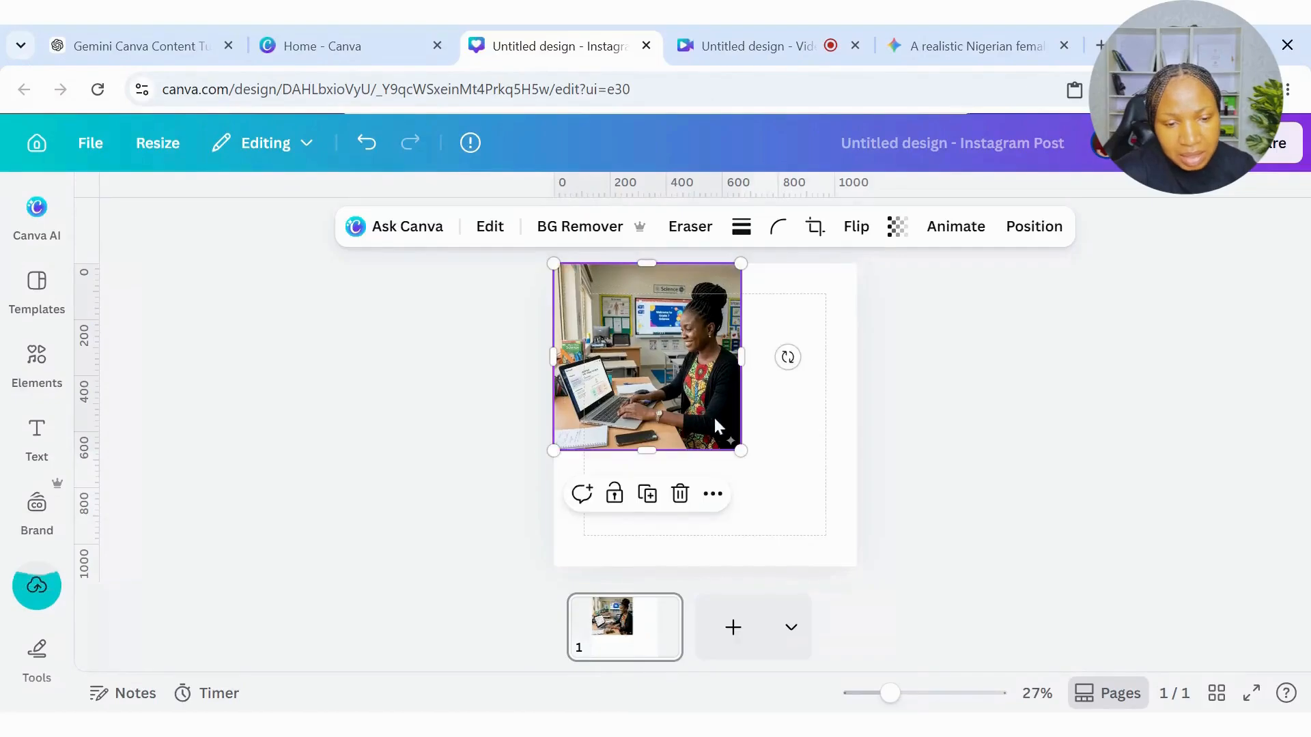
pyautogui.moveTo(741, 451); pyautogui.dragTo(846, 568)
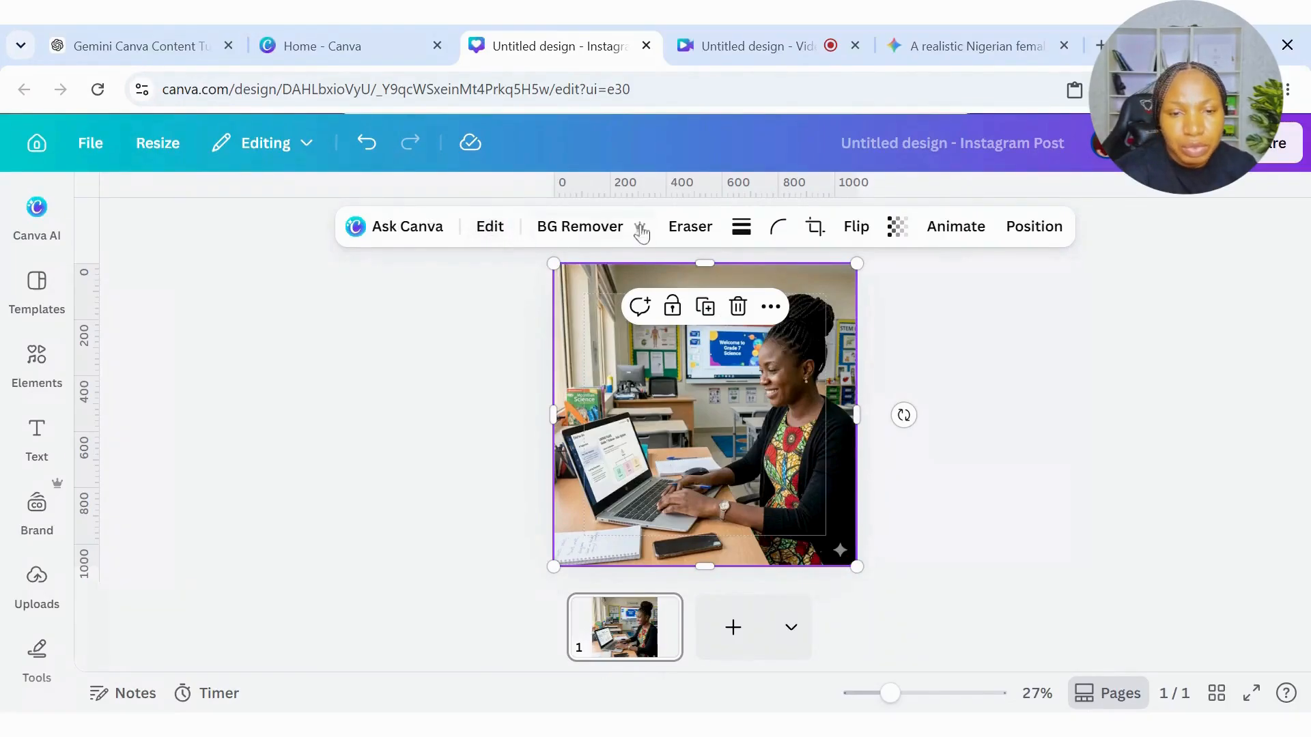
# Remove the sparkle watermark from the image's lower-right corner with Magic Eraser, using a brush size of 27.
pyautogui.click(699, 231)
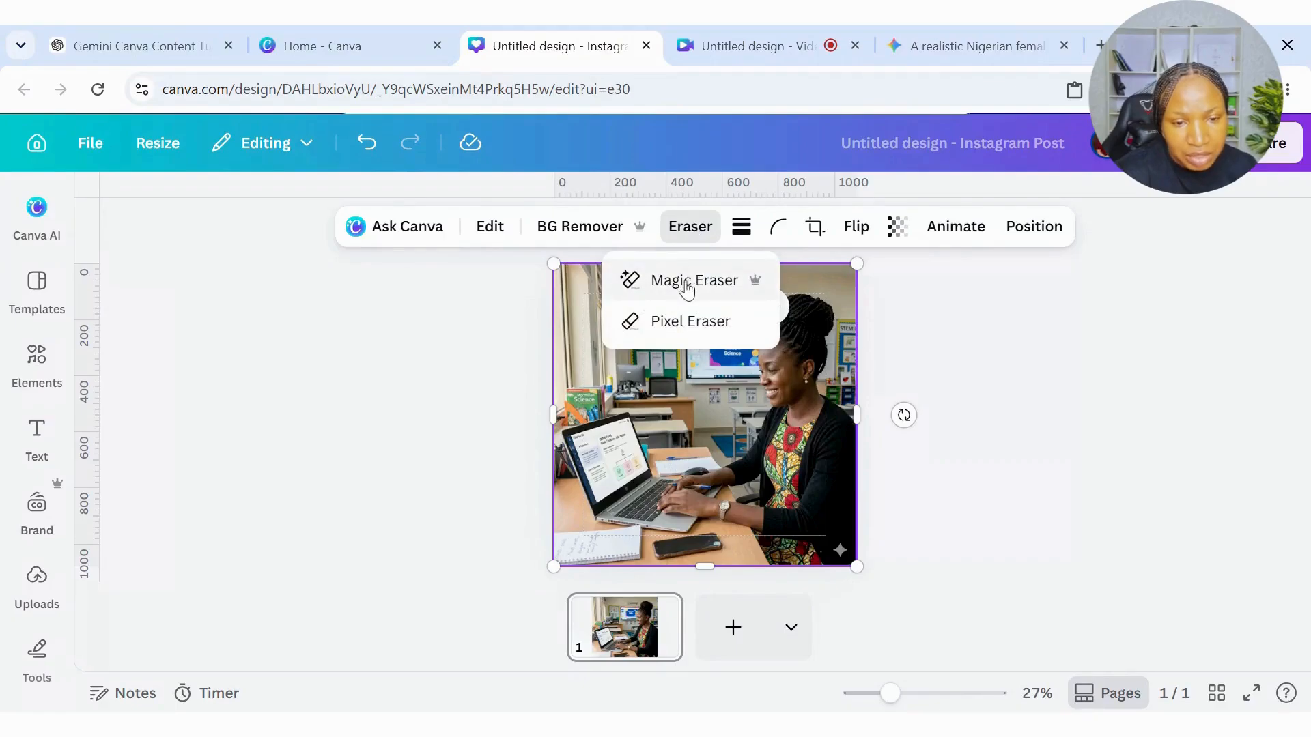
pyautogui.click(686, 287)
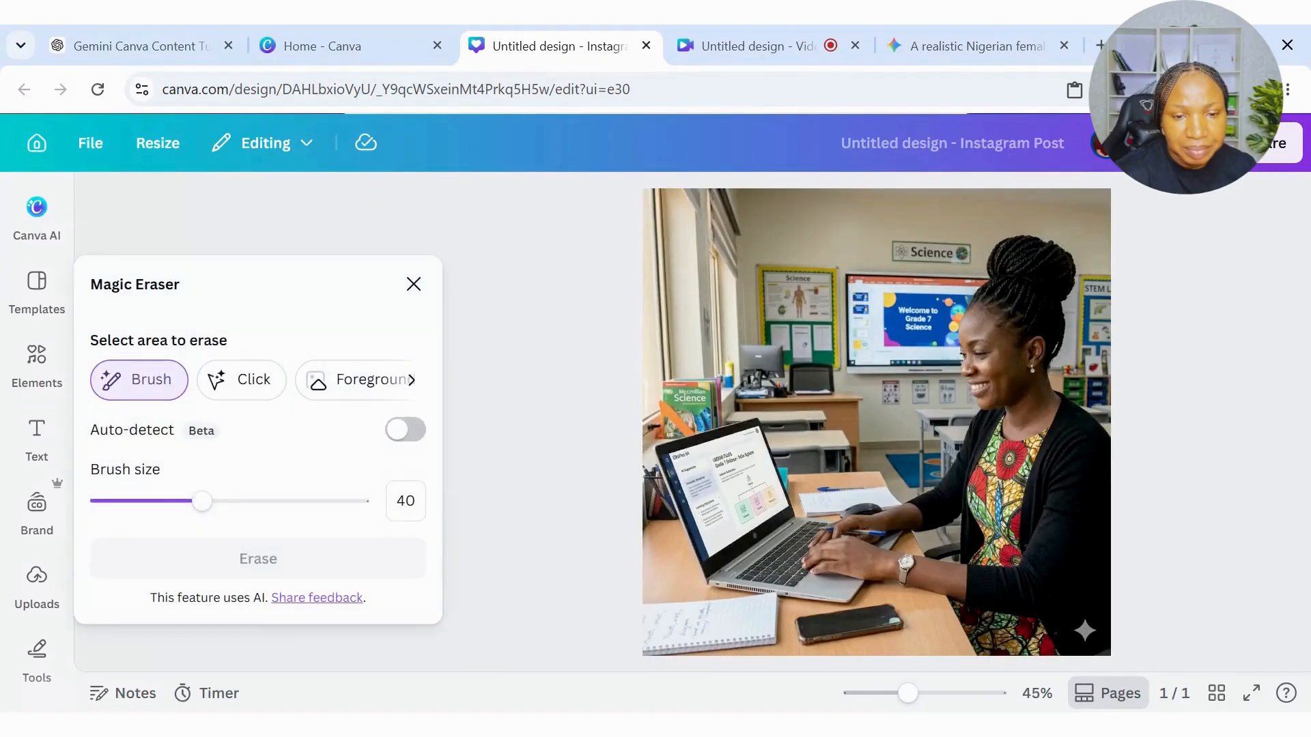
pyautogui.moveTo(200, 503); pyautogui.dragTo(167, 509)
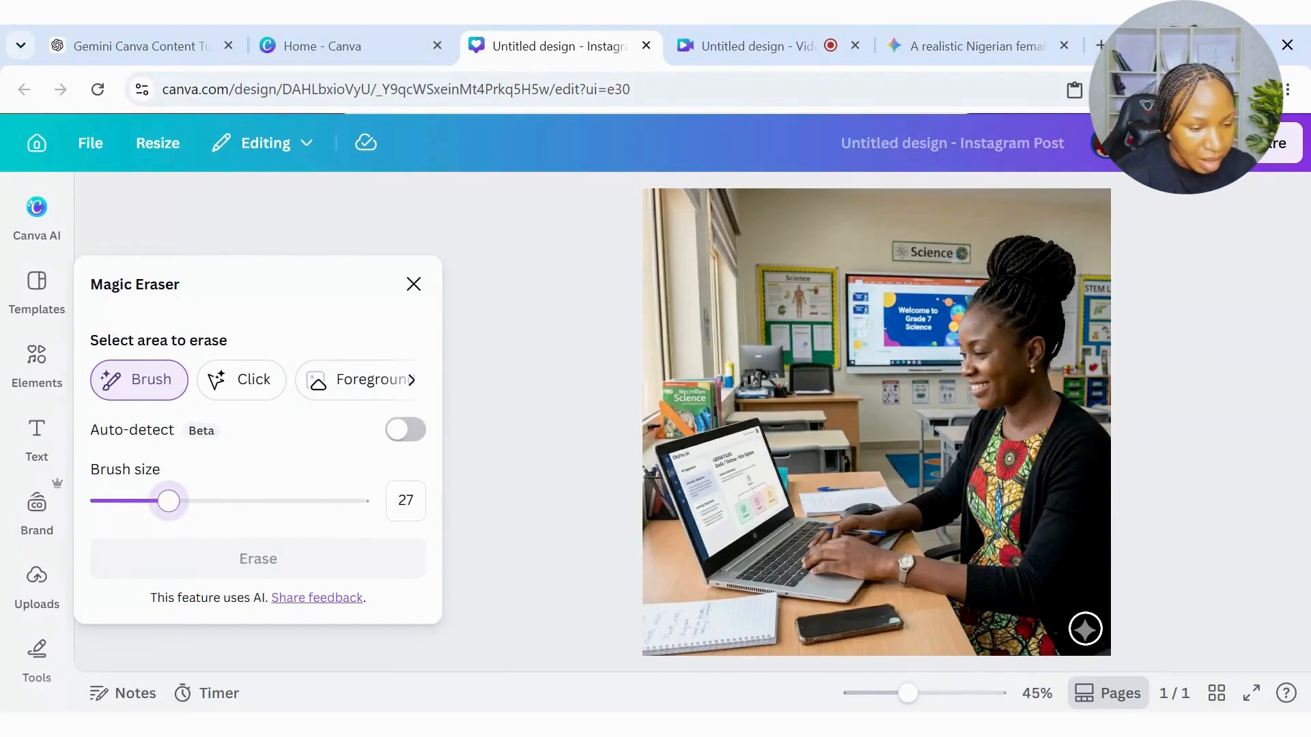
pyautogui.click(1086, 629)
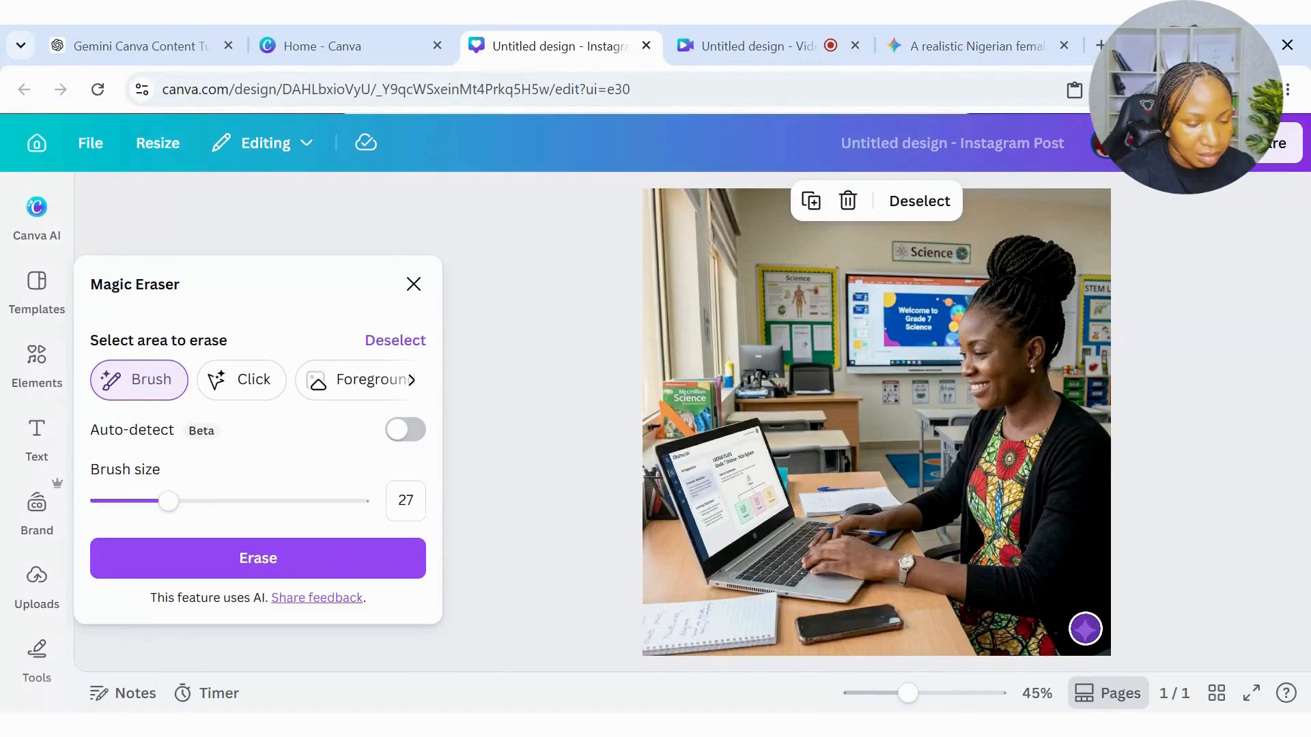
pyautogui.click(308, 559)
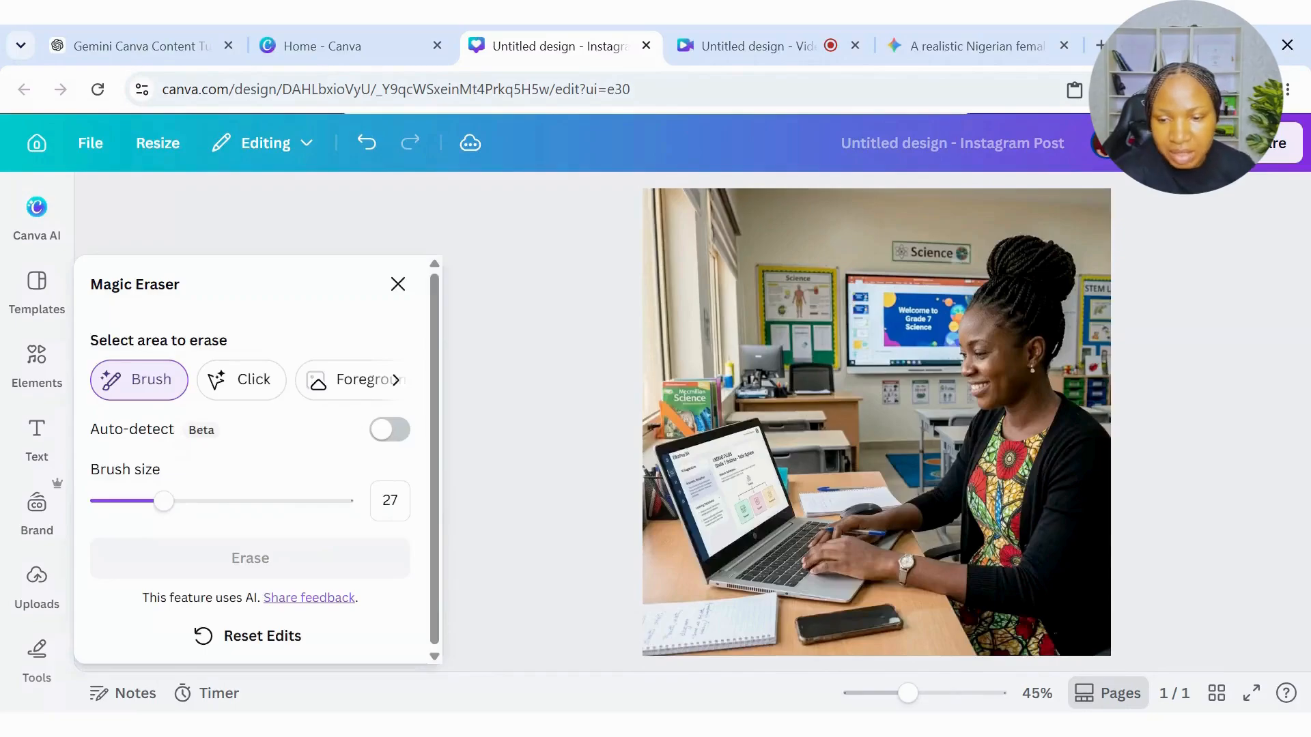
pyautogui.click(398, 284)
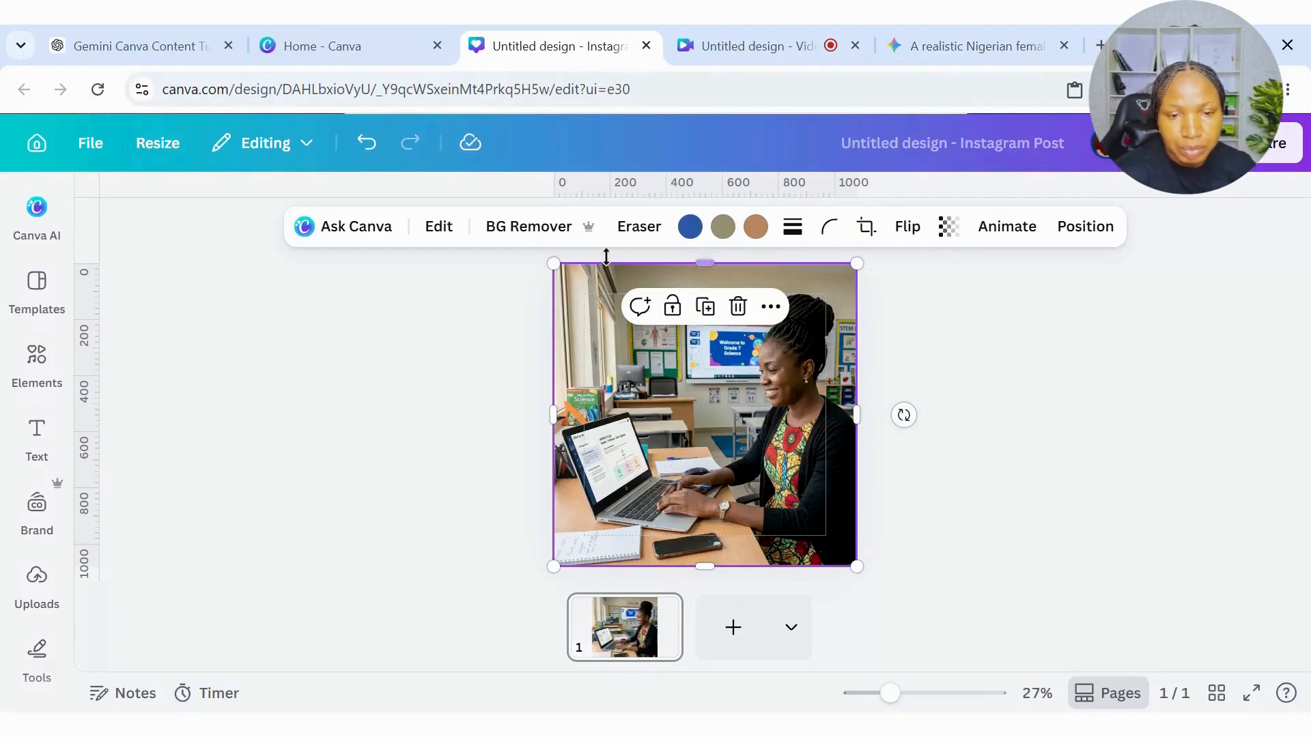
# Apply Auto-adjust to the whole teacher image.
pyautogui.click(440, 229)
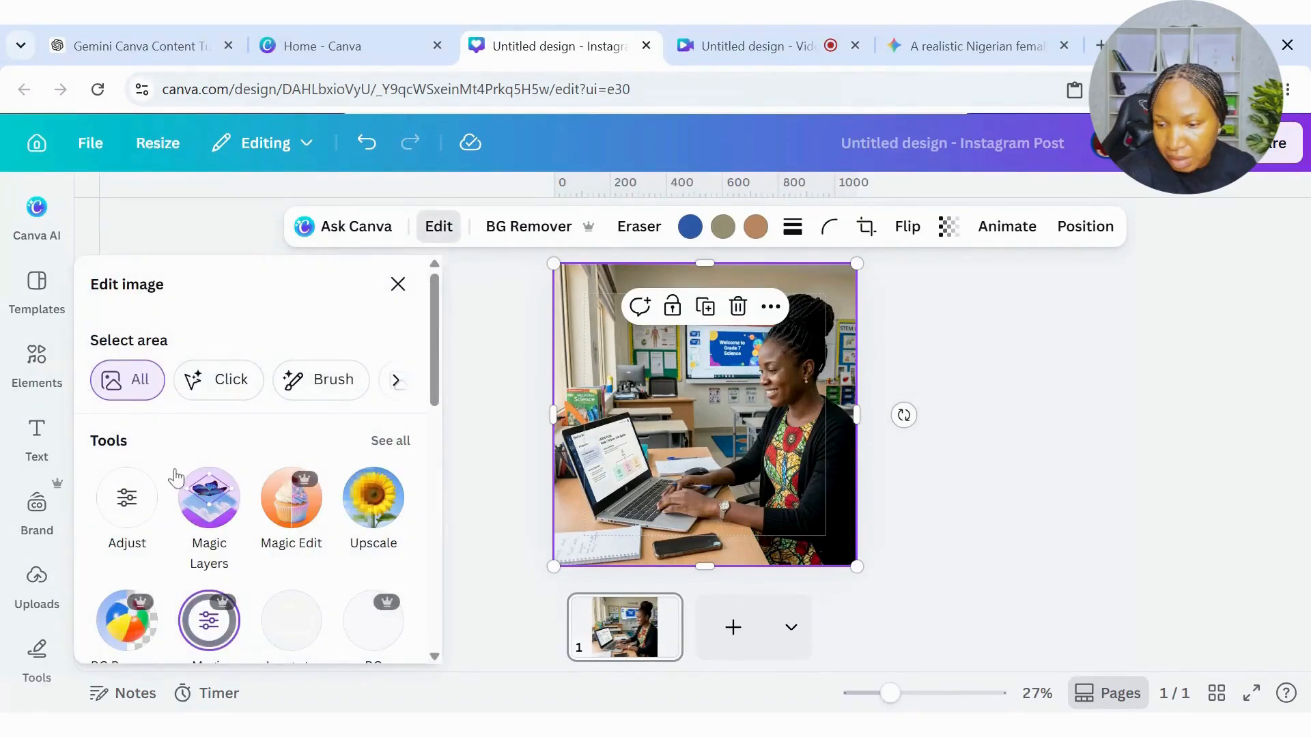
pyautogui.click(129, 502)
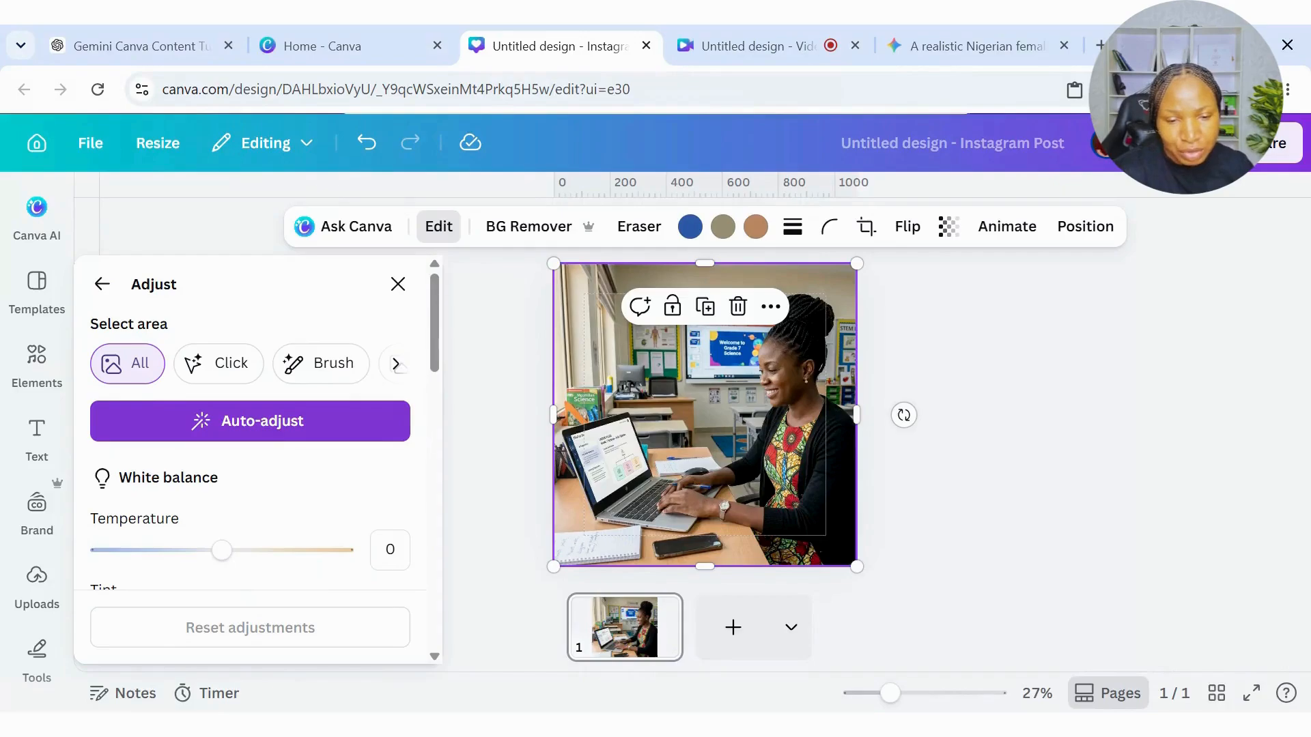
pyautogui.click(256, 437)
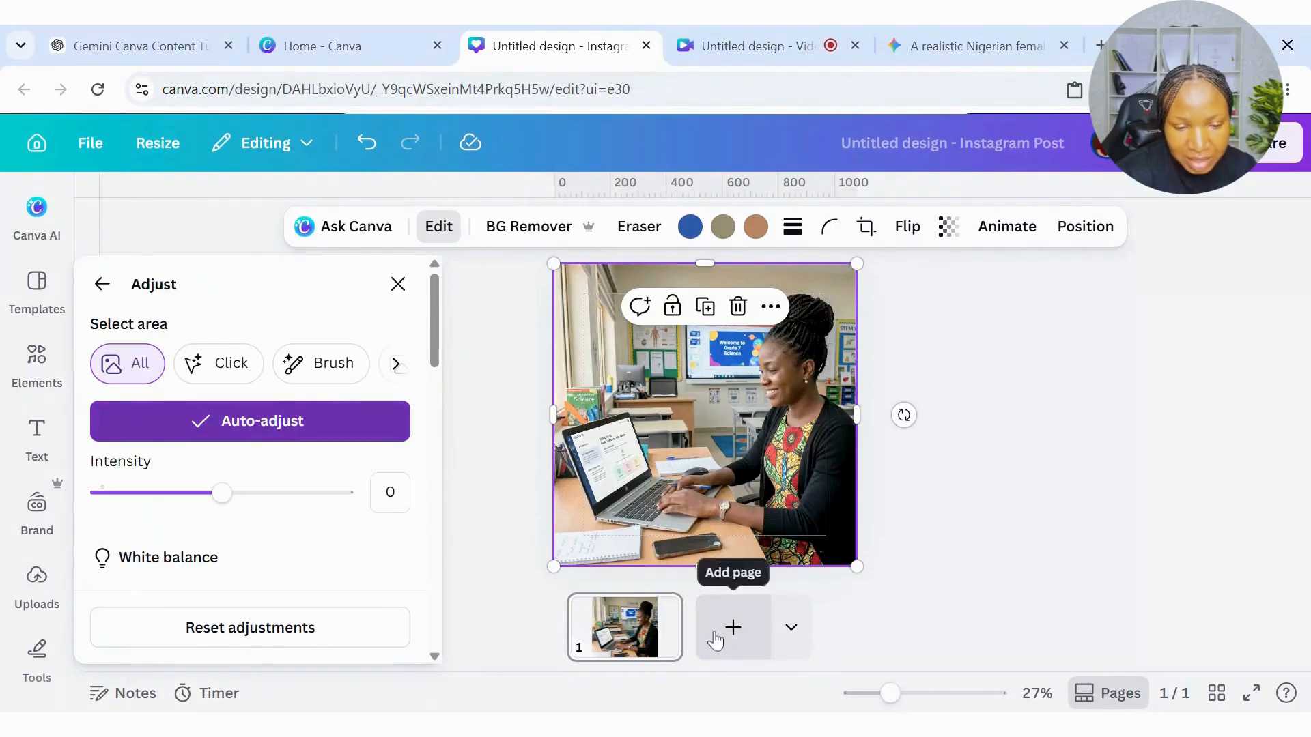
# Add a second page and paste the original teacher image onto it, enlarged to fill the page.
pyautogui.click(715, 640)
pyautogui.click(699, 620)
pyautogui.click(29, 450)
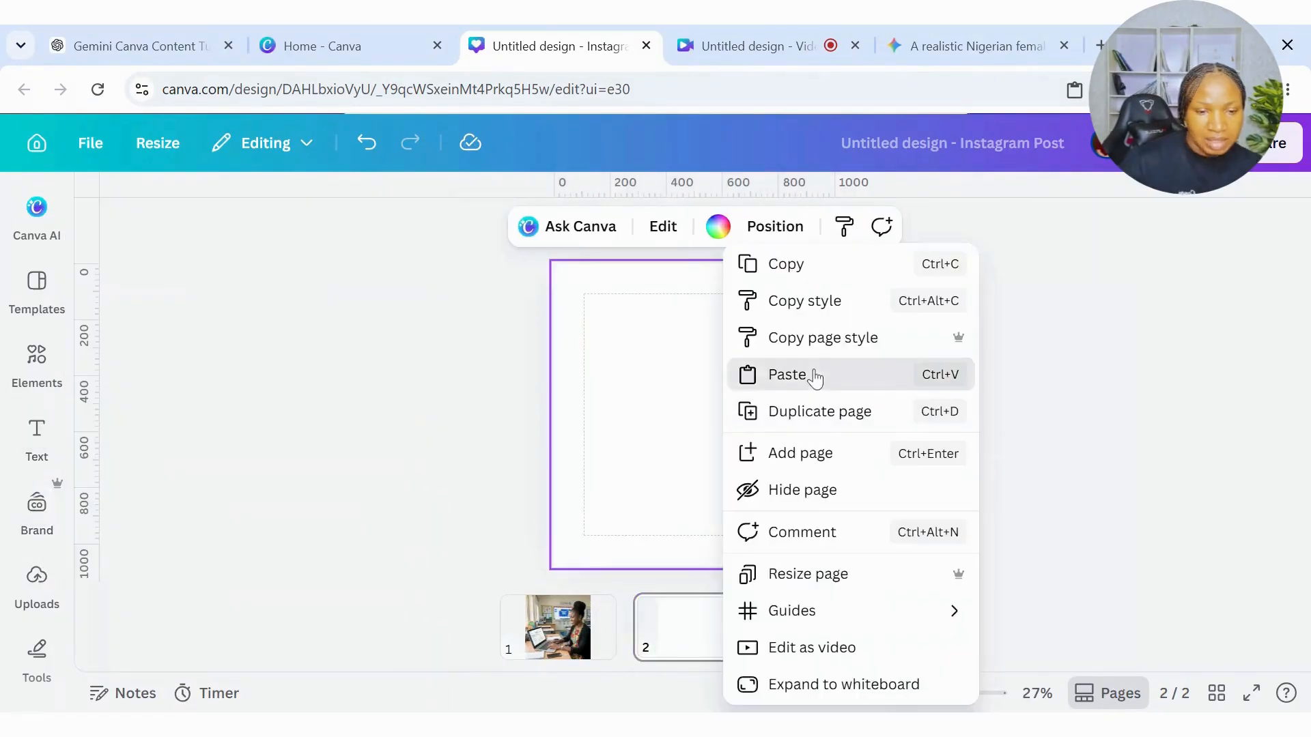
pyautogui.click(811, 376)
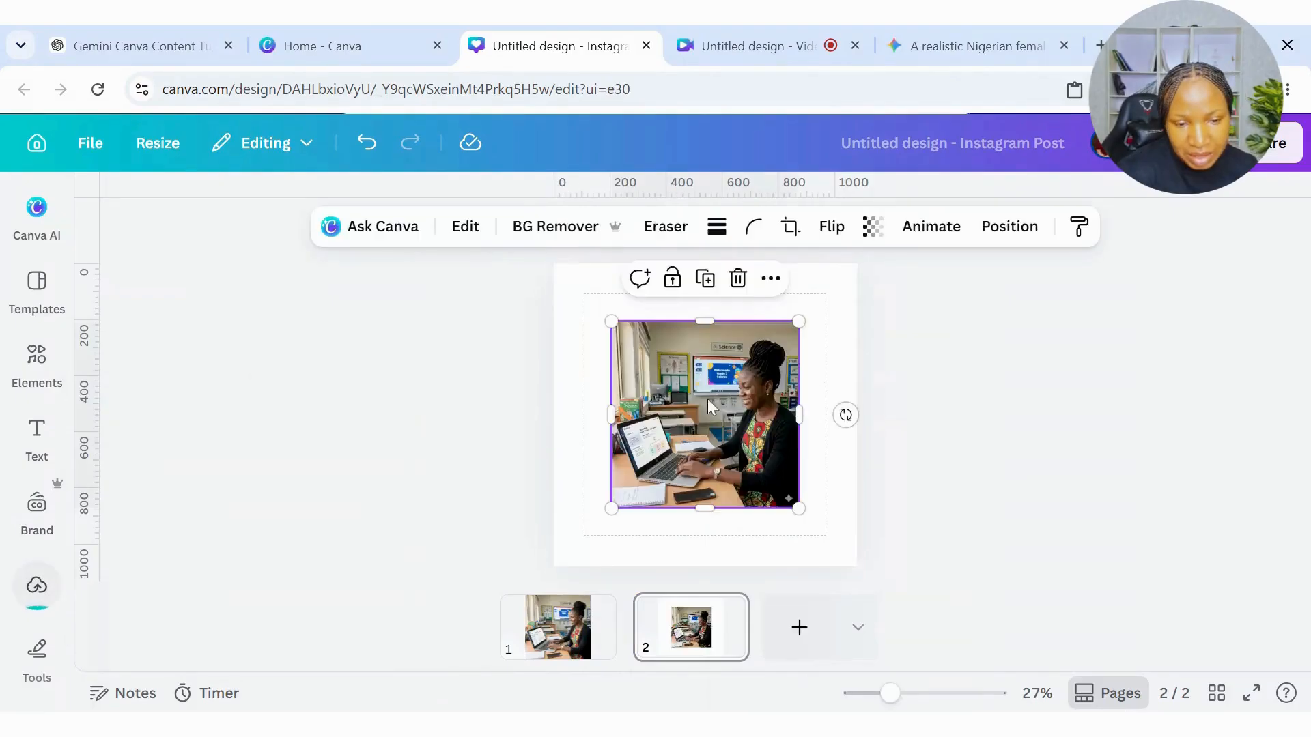
pyautogui.moveTo(723, 404); pyautogui.dragTo(665, 343)
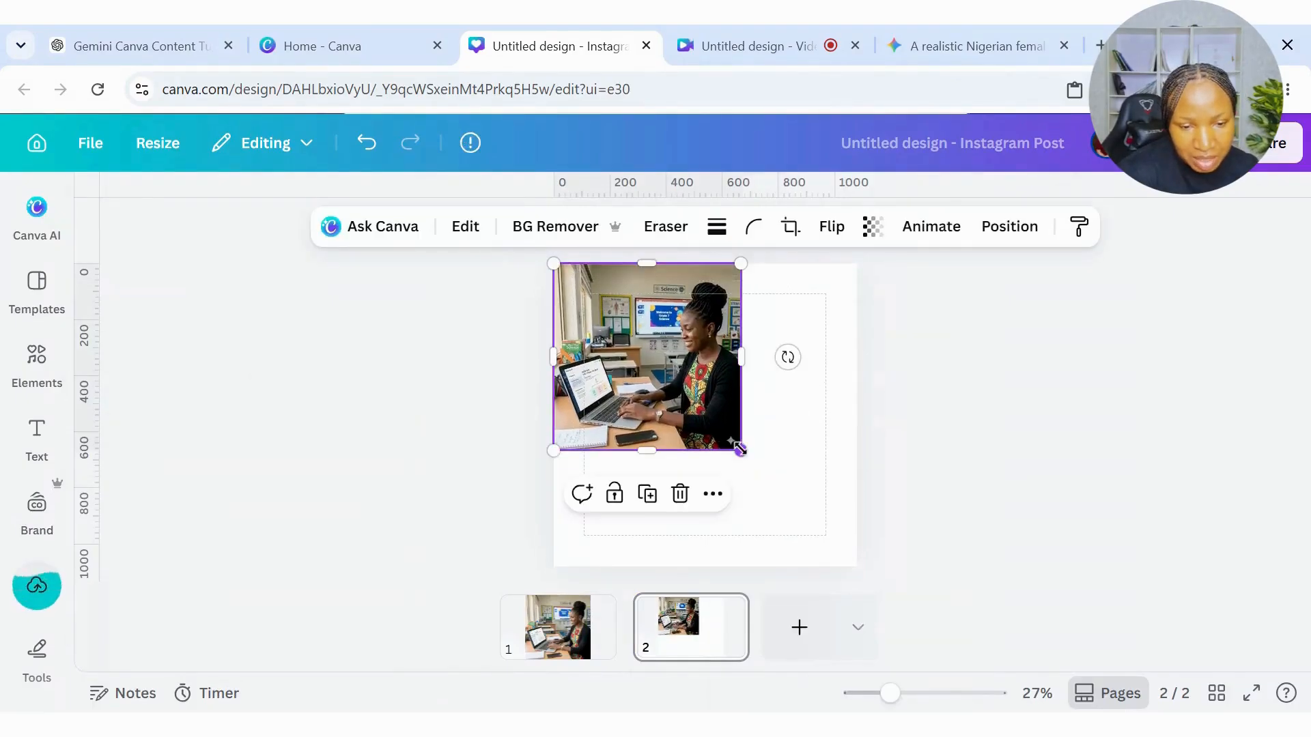
pyautogui.moveTo(742, 450); pyautogui.dragTo(852, 560)
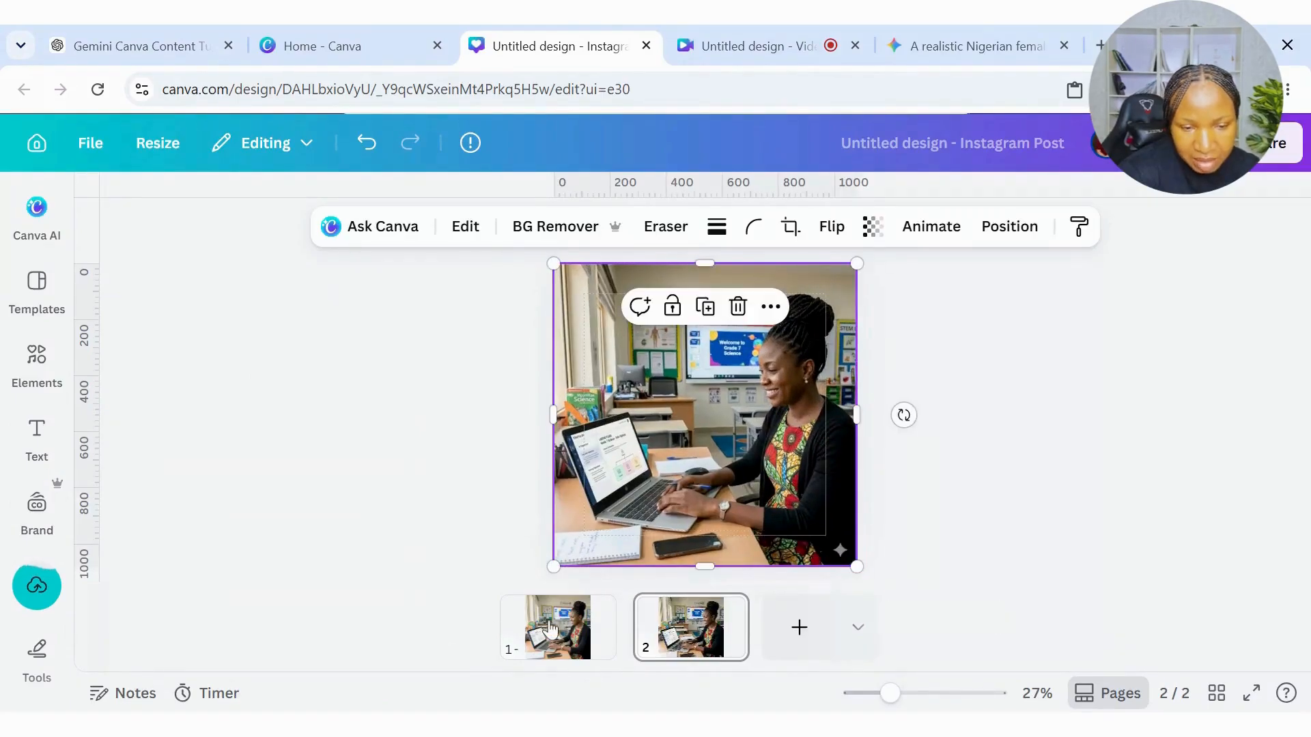
# Compare the edited image on page 1 with the original on page 2, and delete page 2.
pyautogui.click(548, 629)
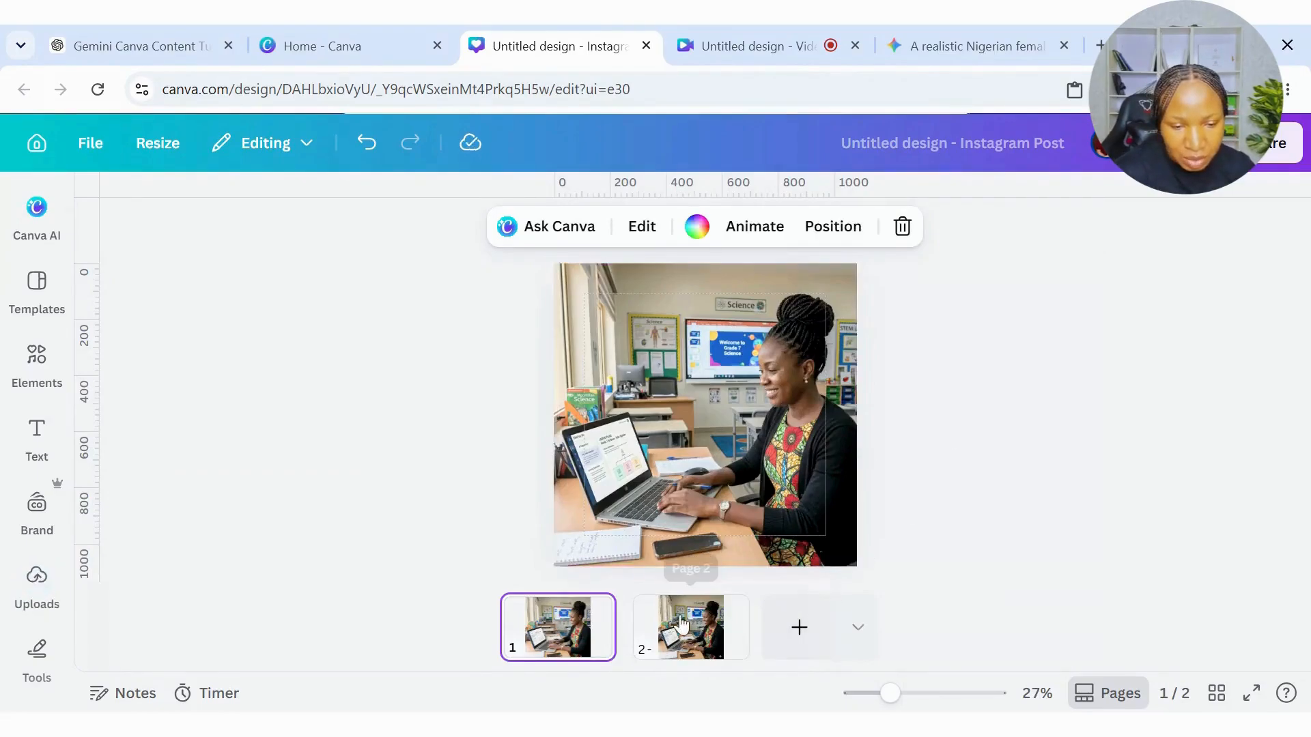
pyautogui.click(680, 623)
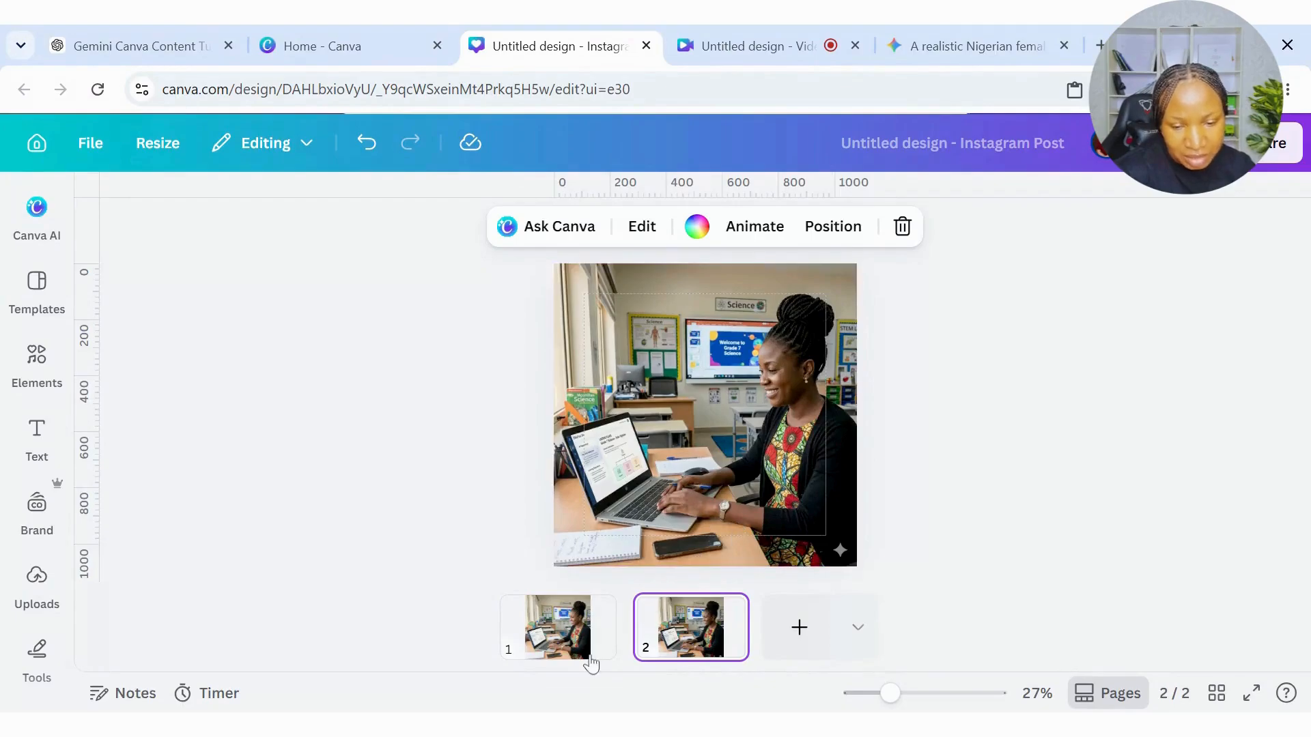
pyautogui.click(559, 626)
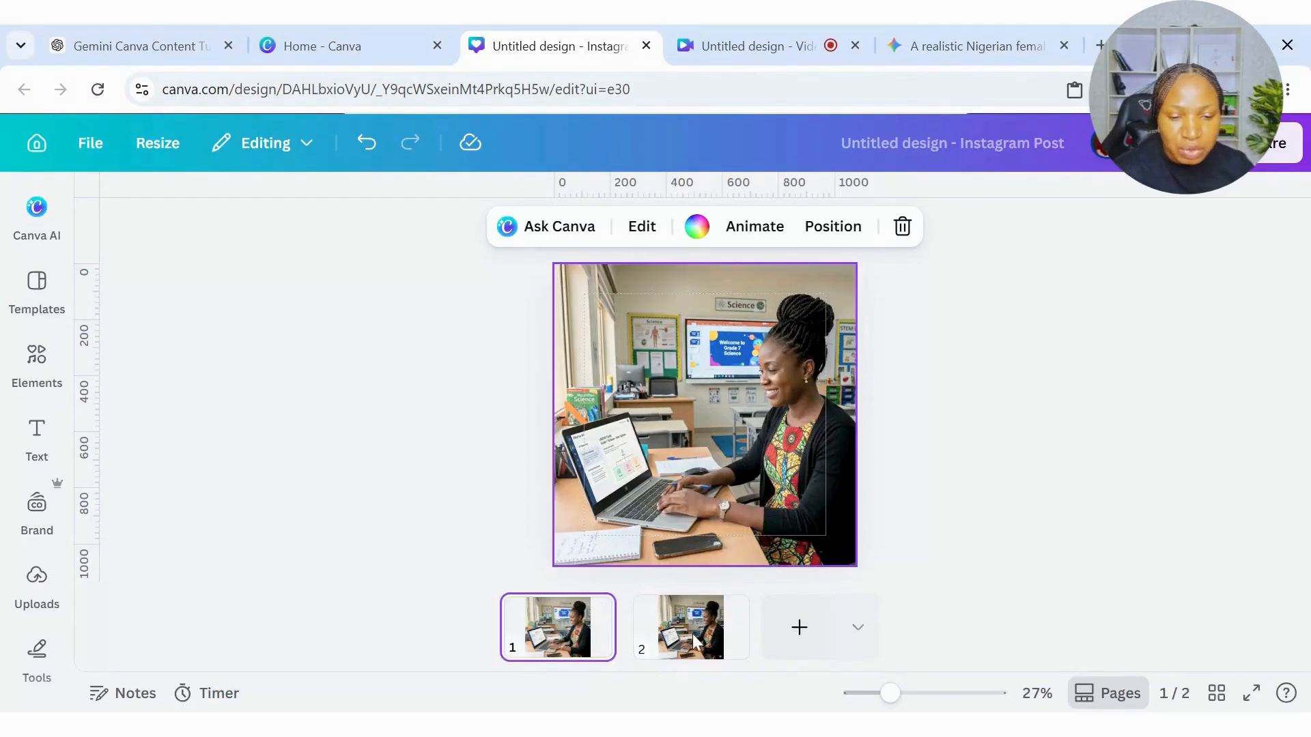
pyautogui.click(689, 626)
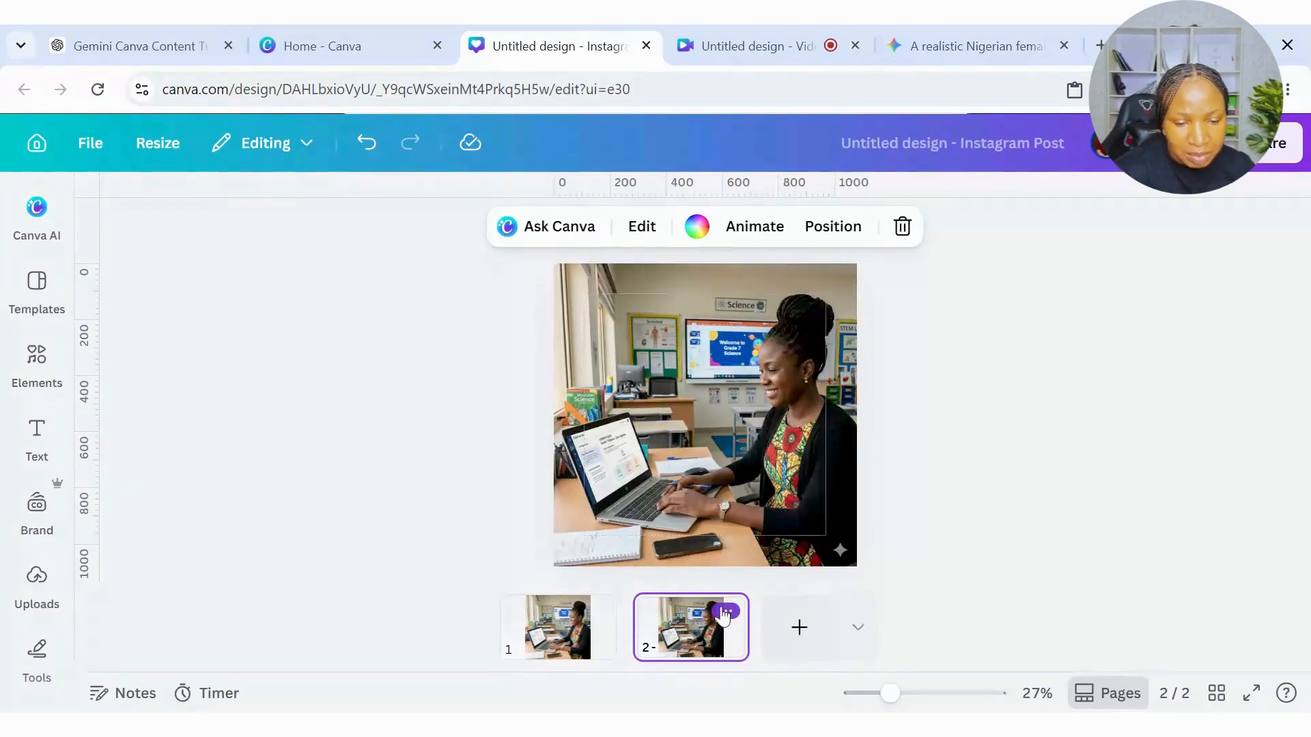
pyautogui.click(726, 611)
pyautogui.click(794, 366)
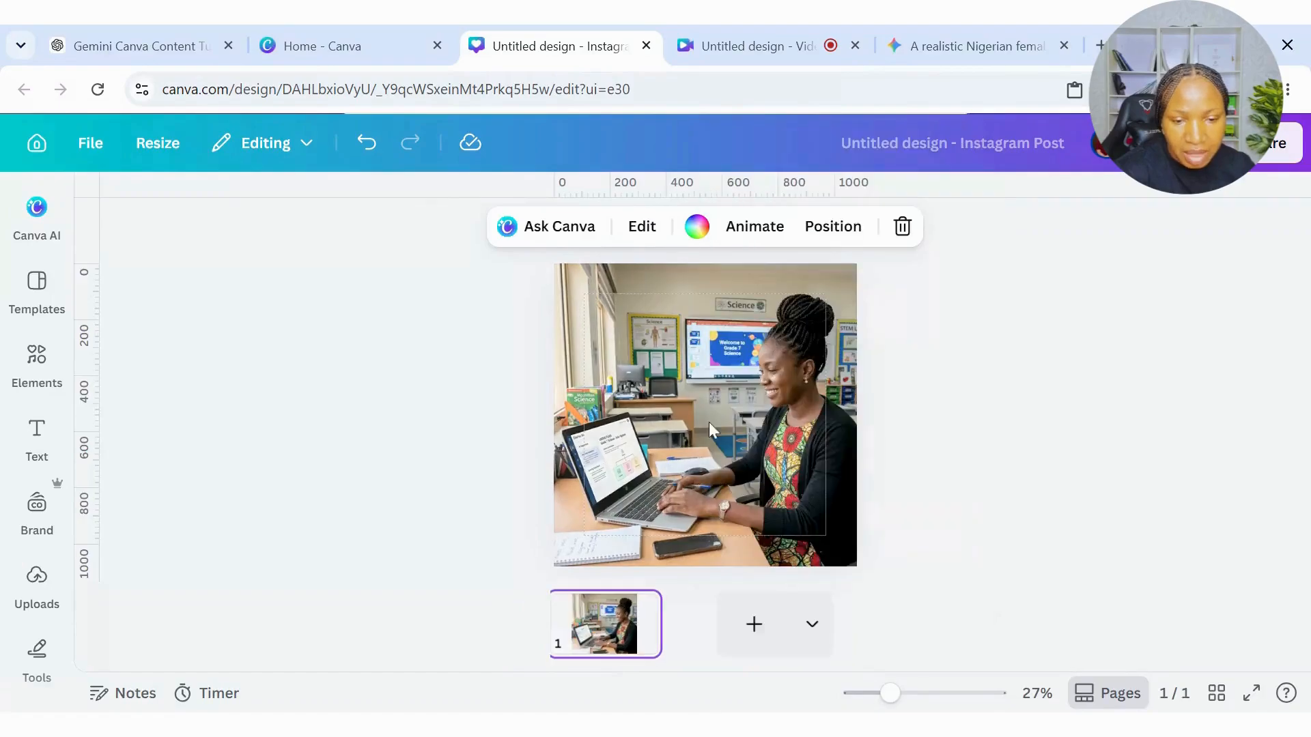
# Reset all adjustments on the teacher image.
pyautogui.click(727, 415)
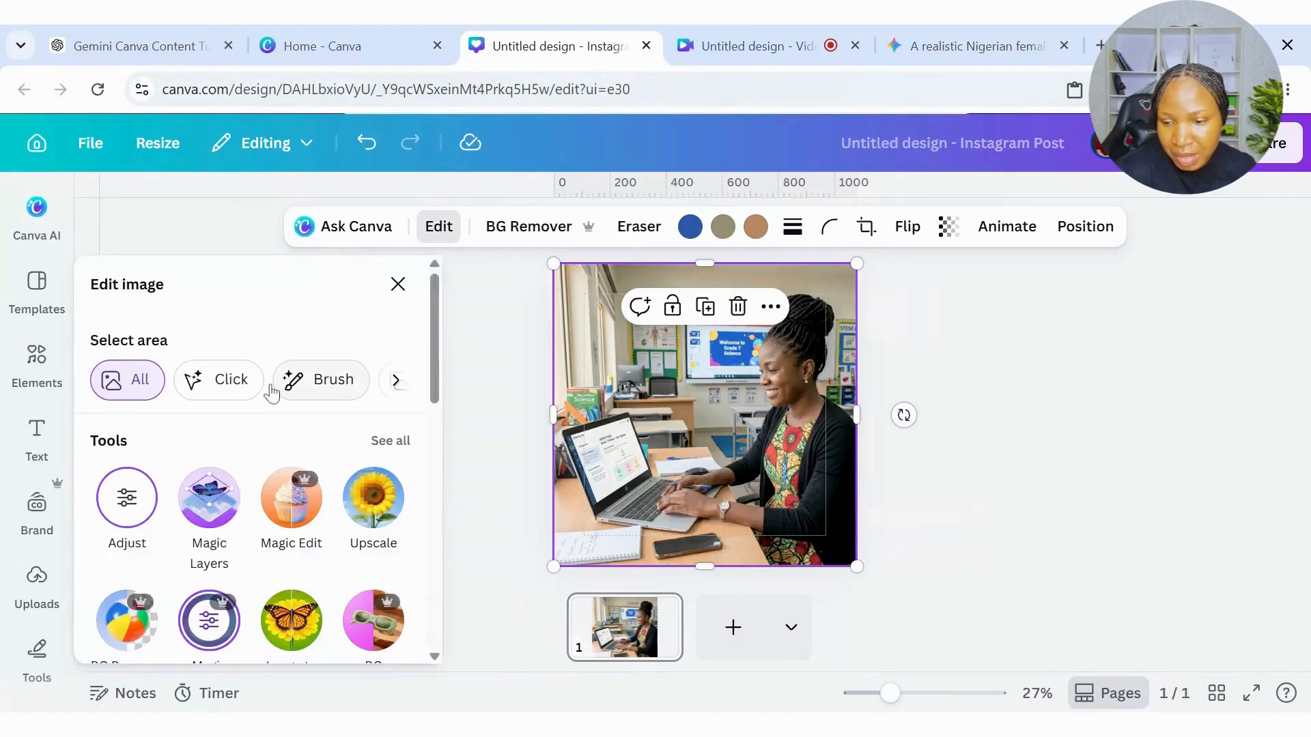
pyautogui.click(126, 491)
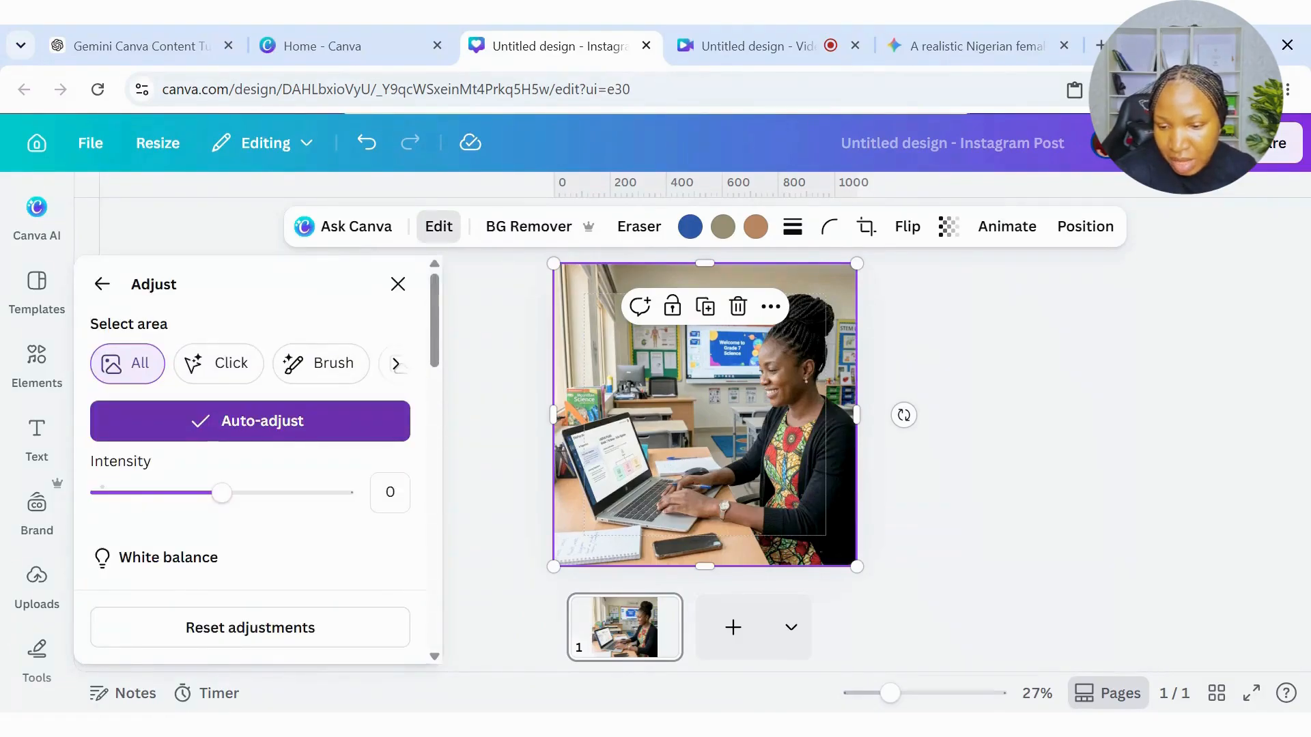
pyautogui.click(248, 630)
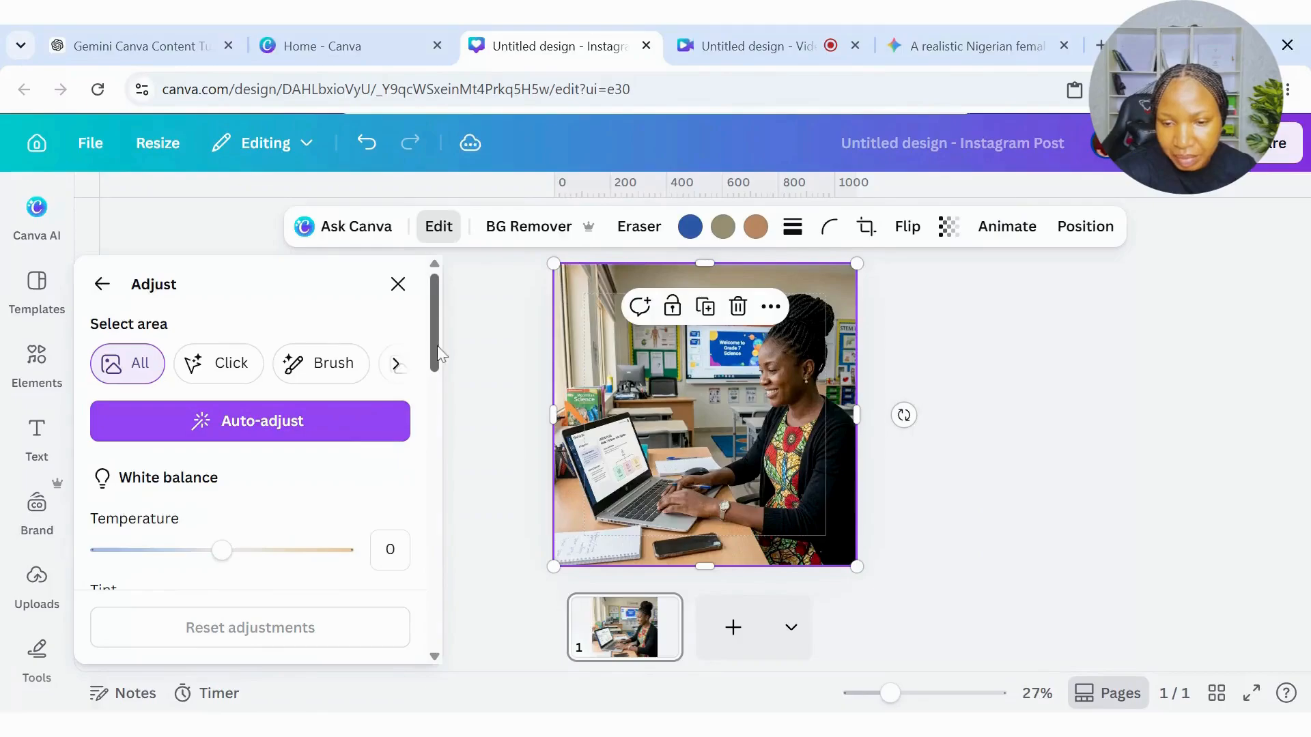
# Make the teacher image's white balance temperature slightly warmer and shift its tint slightly toward green.
pyautogui.moveTo(437, 345); pyautogui.dragTo(429, 395)
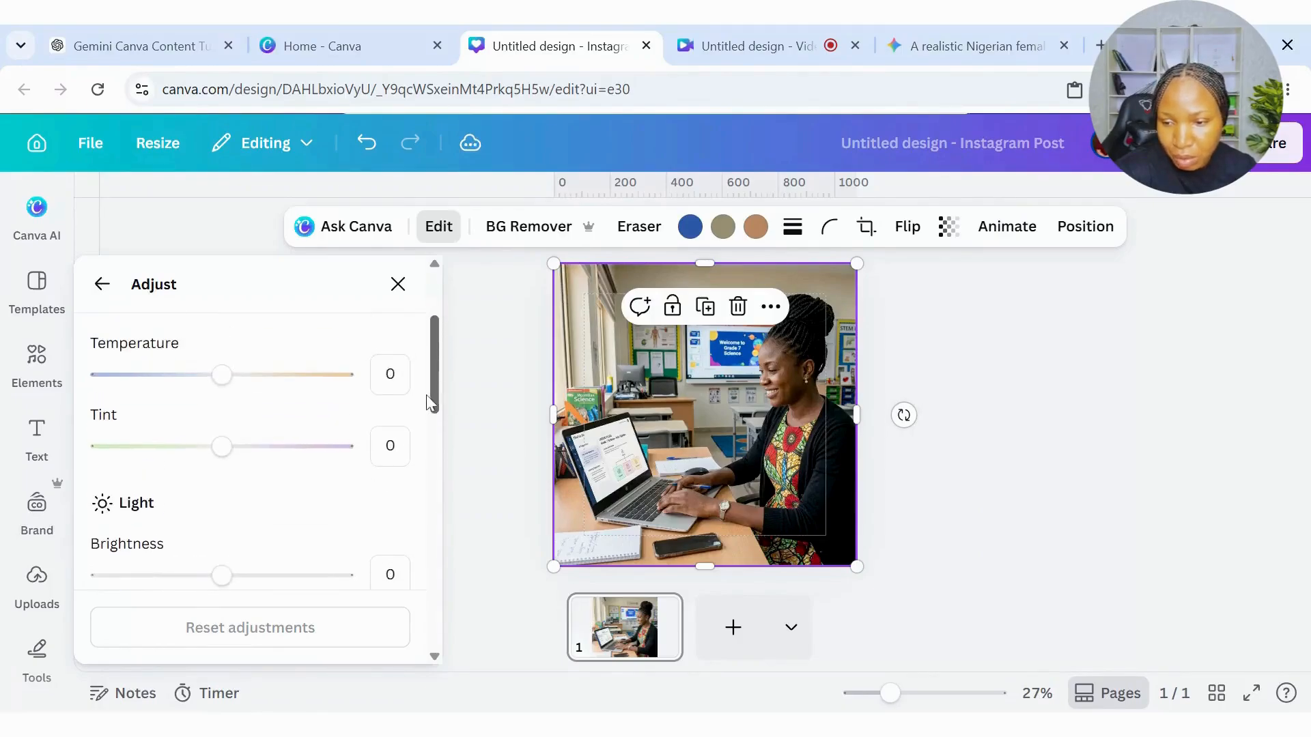
pyautogui.moveTo(220, 374); pyautogui.dragTo(251, 376)
pyautogui.moveTo(221, 447); pyautogui.dragTo(194, 452)
pyautogui.scroll(-5, 432, 413)
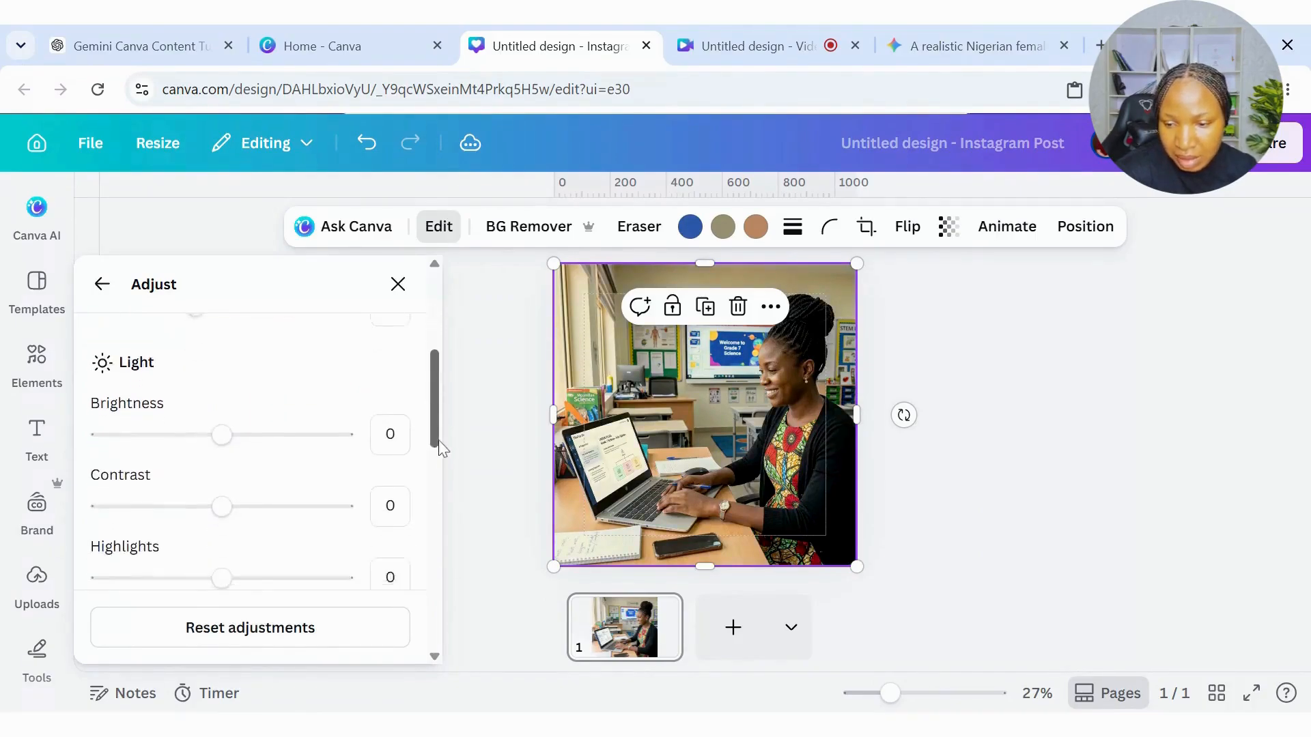
# Set the teacher image's brightness to 19 and its contrast to -12.
pyautogui.moveTo(221, 375); pyautogui.dragTo(245, 375)
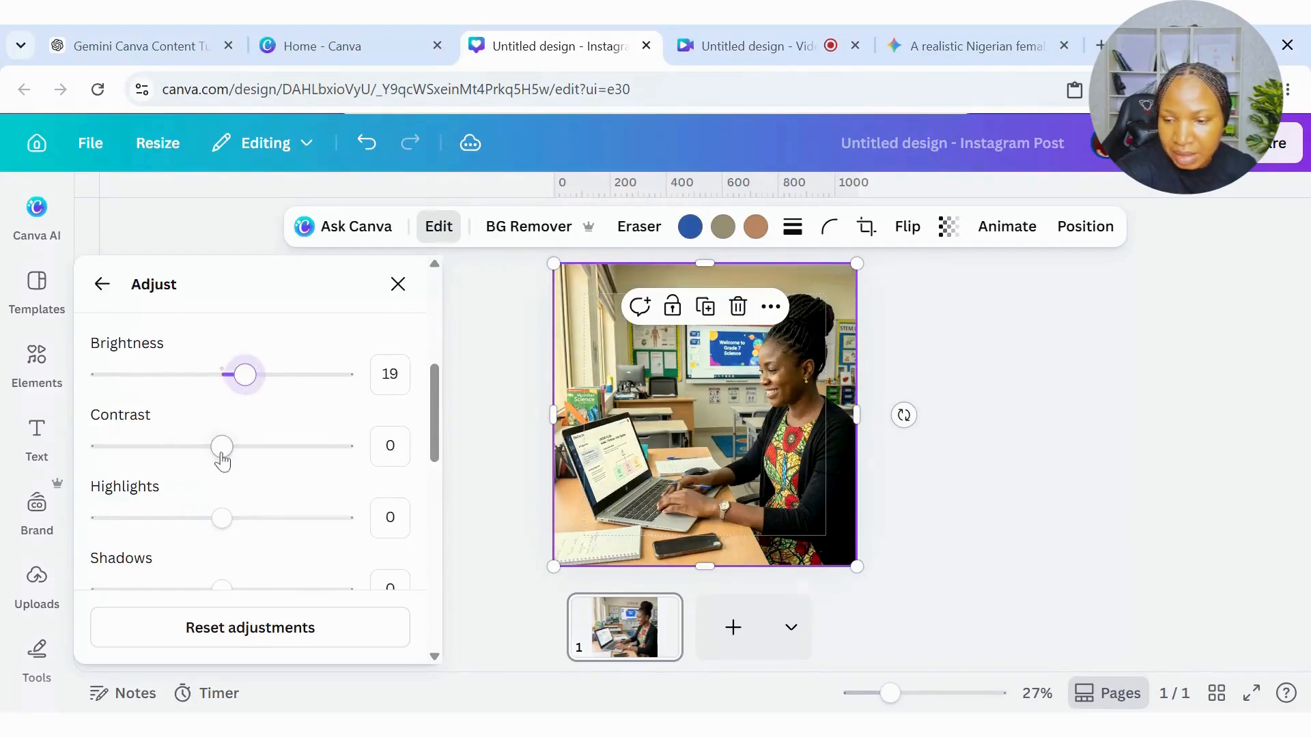
pyautogui.moveTo(221, 446); pyautogui.dragTo(208, 446)
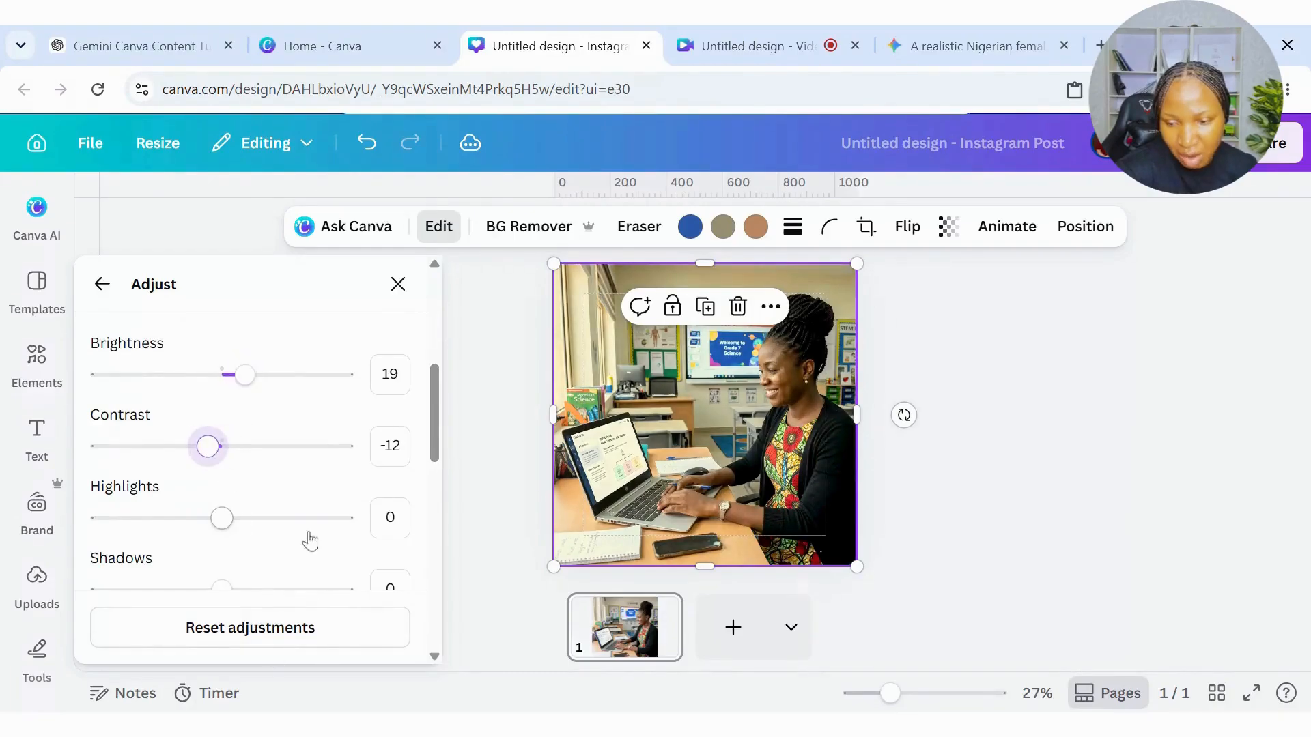
pyautogui.click(397, 284)
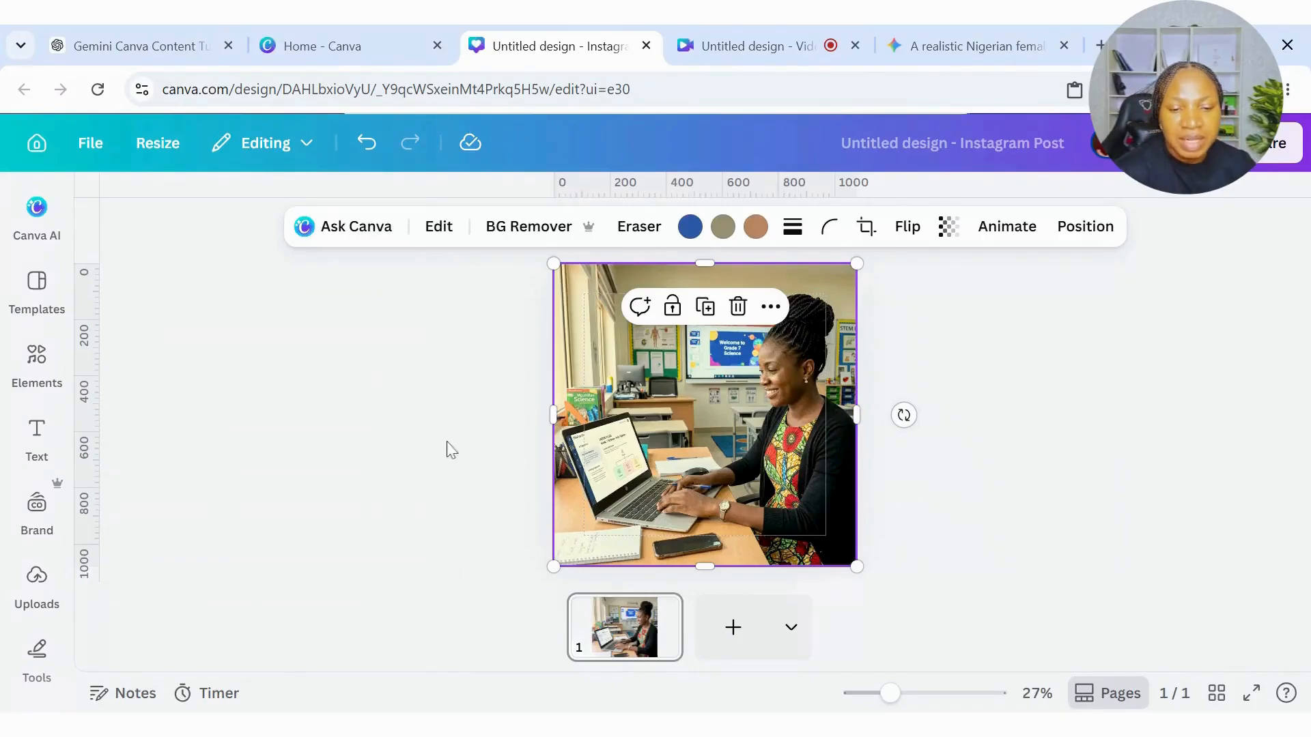
# Open the TeachSmart brand kit's logo collection.
pyautogui.click(36, 437)
pyautogui.click(35, 519)
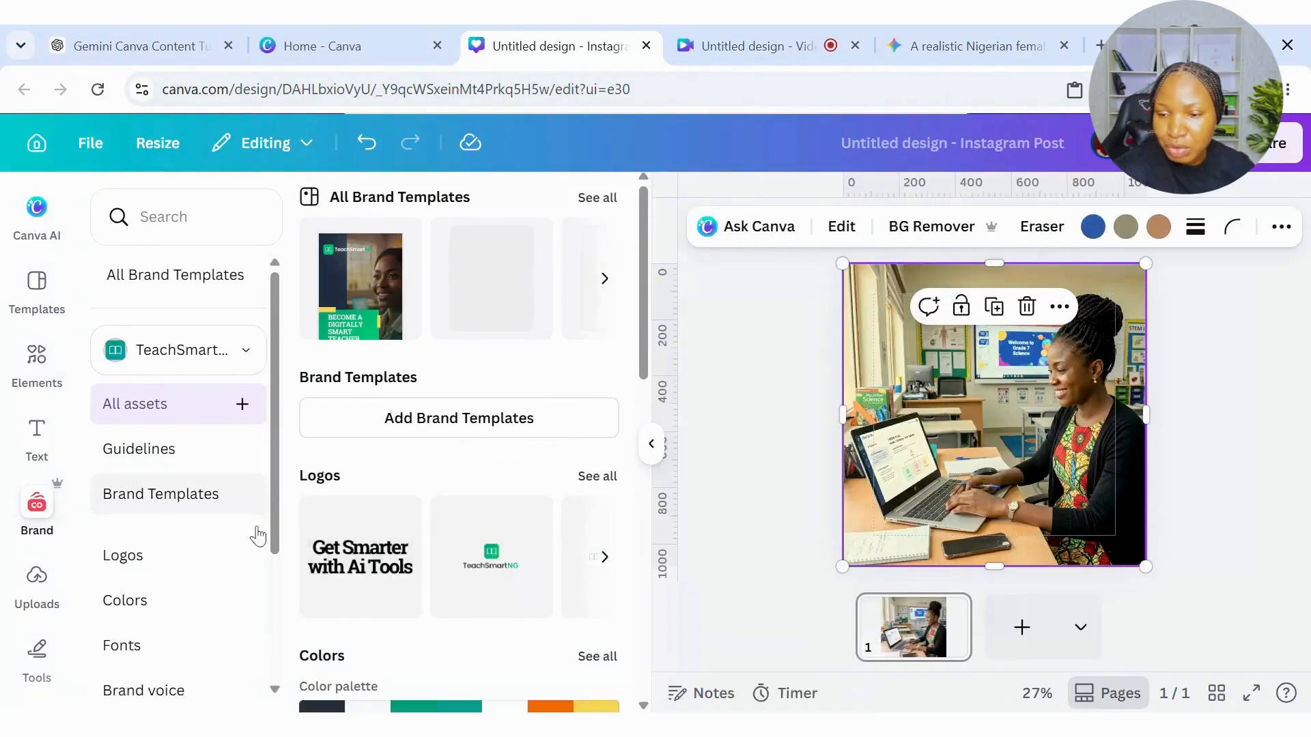
pyautogui.click(140, 565)
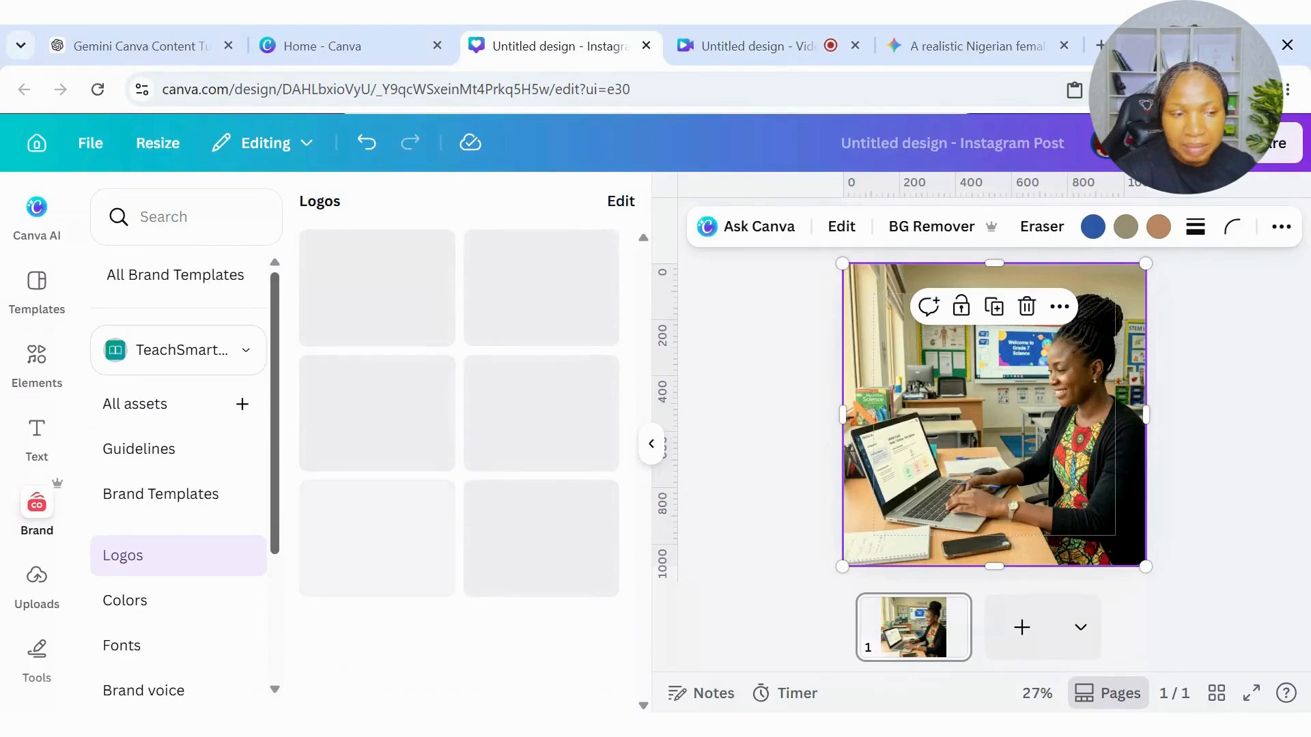
pyautogui.moveTo(275, 519); pyautogui.dragTo(275, 531)
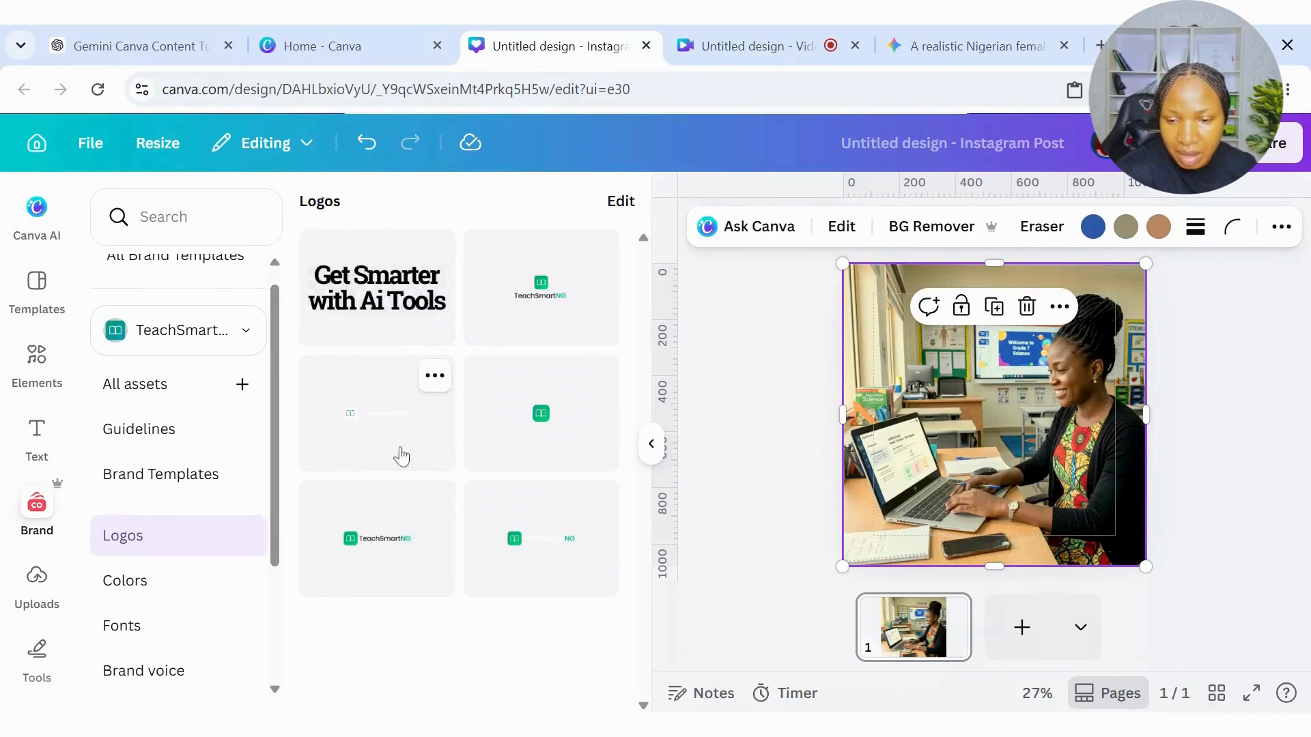
# Try the dark-text TeachSmartNG logo, replace it with the white version, and shrink that into the image's upper-left corner.
pyautogui.click(386, 538)
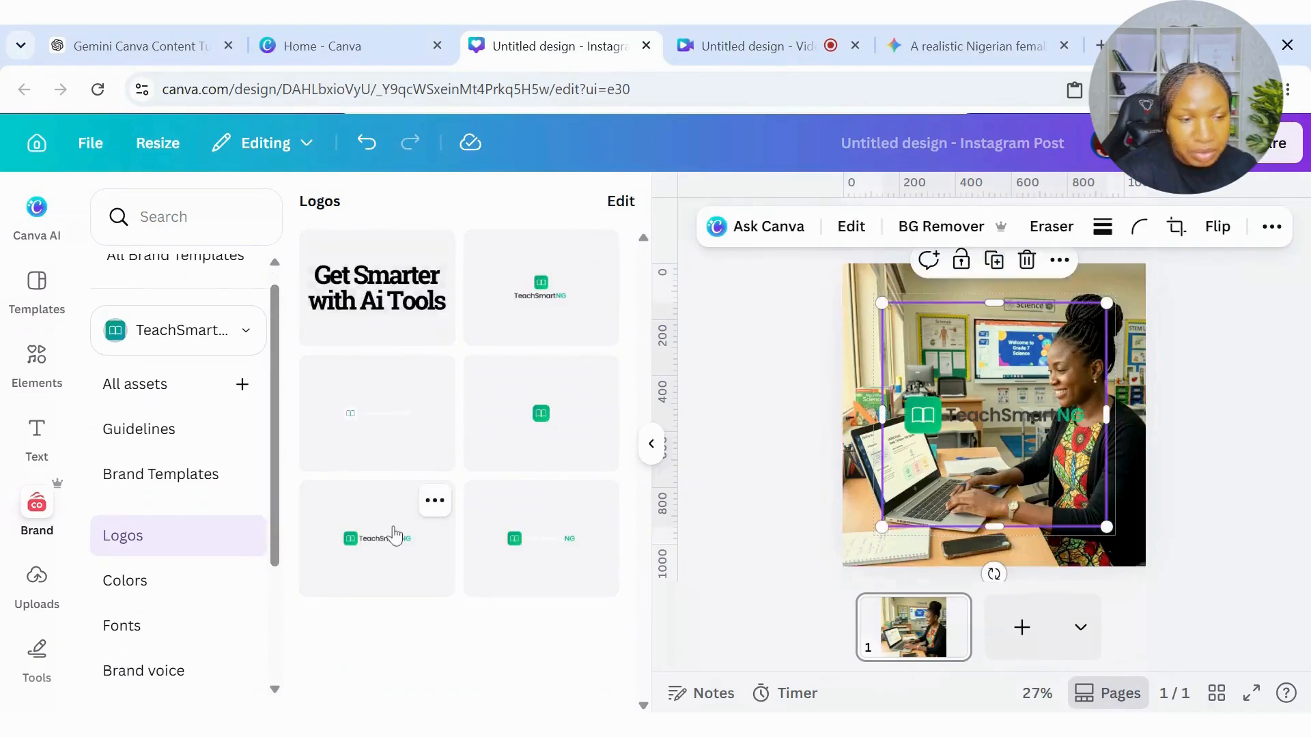
pyautogui.click(1027, 261)
pyautogui.click(368, 442)
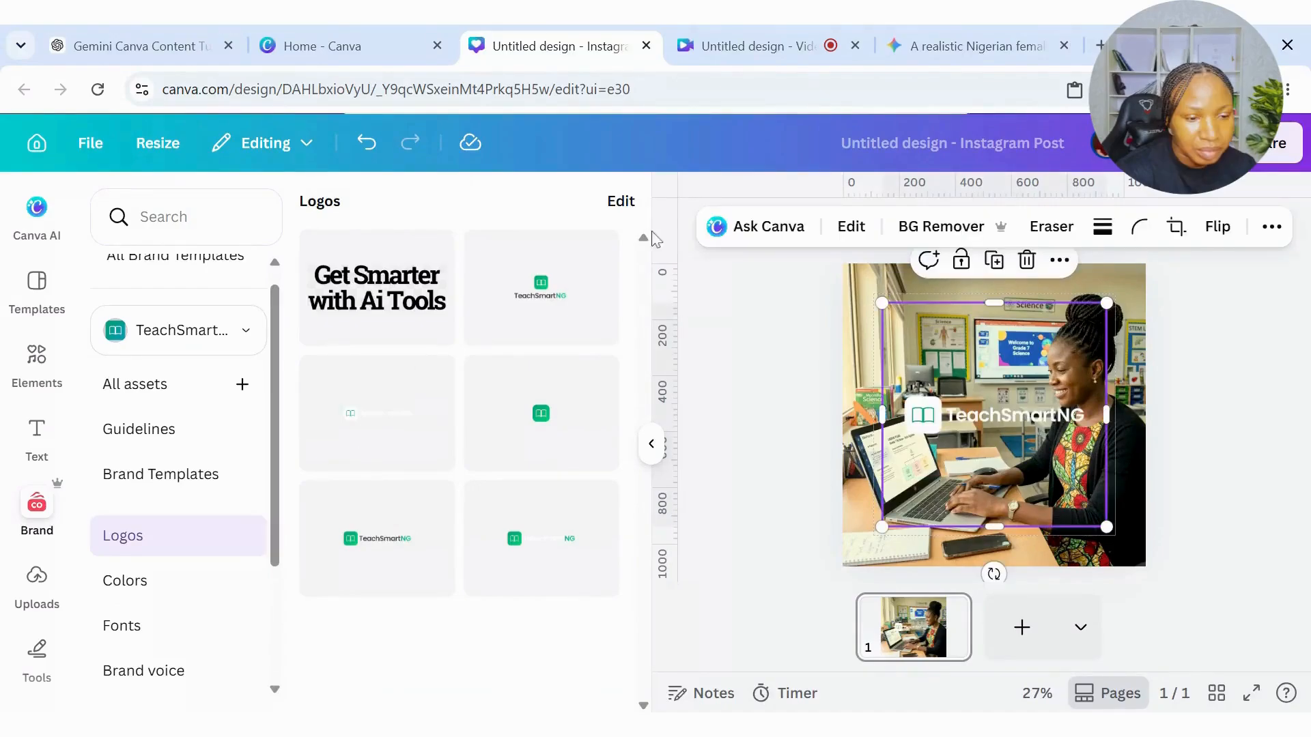
pyautogui.moveTo(1108, 527); pyautogui.dragTo(920, 309)
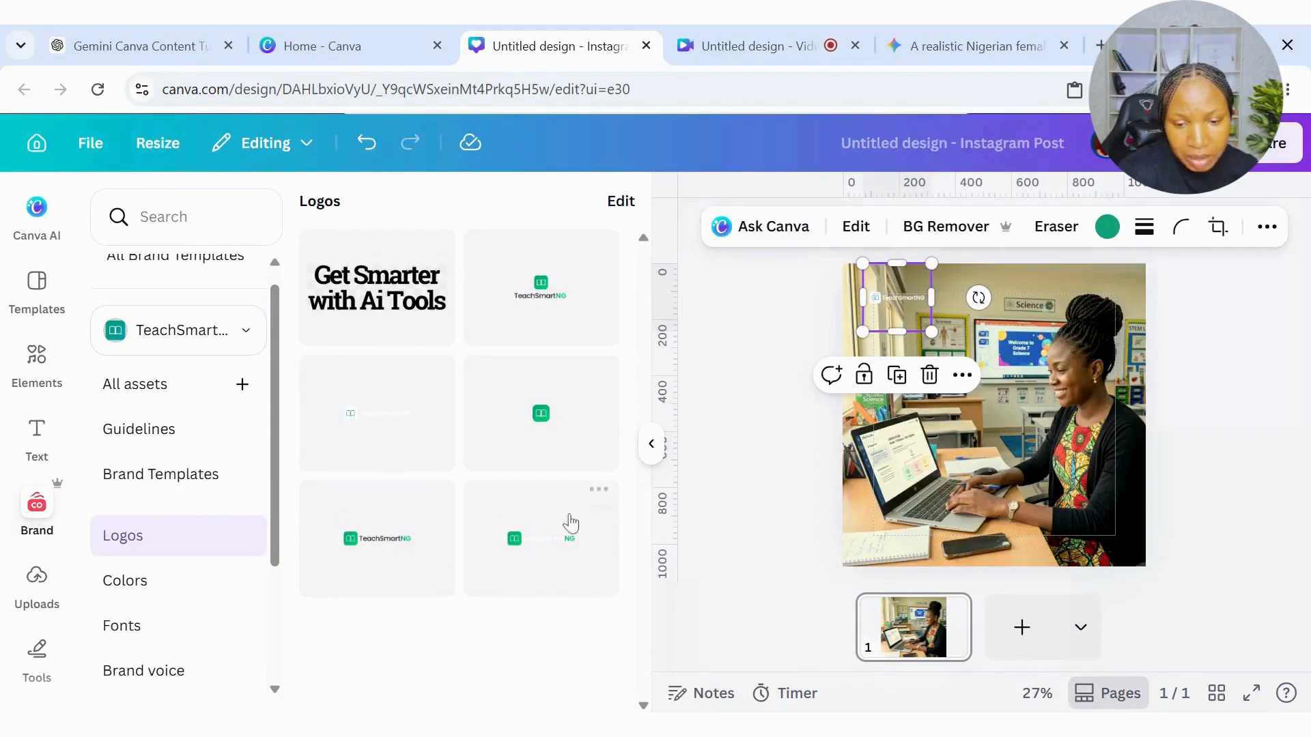
# Try the dark-text TeachSmartNG logo in place of the white one, reduced in the image's upper-left corner, and delete it.
pyautogui.click(403, 543)
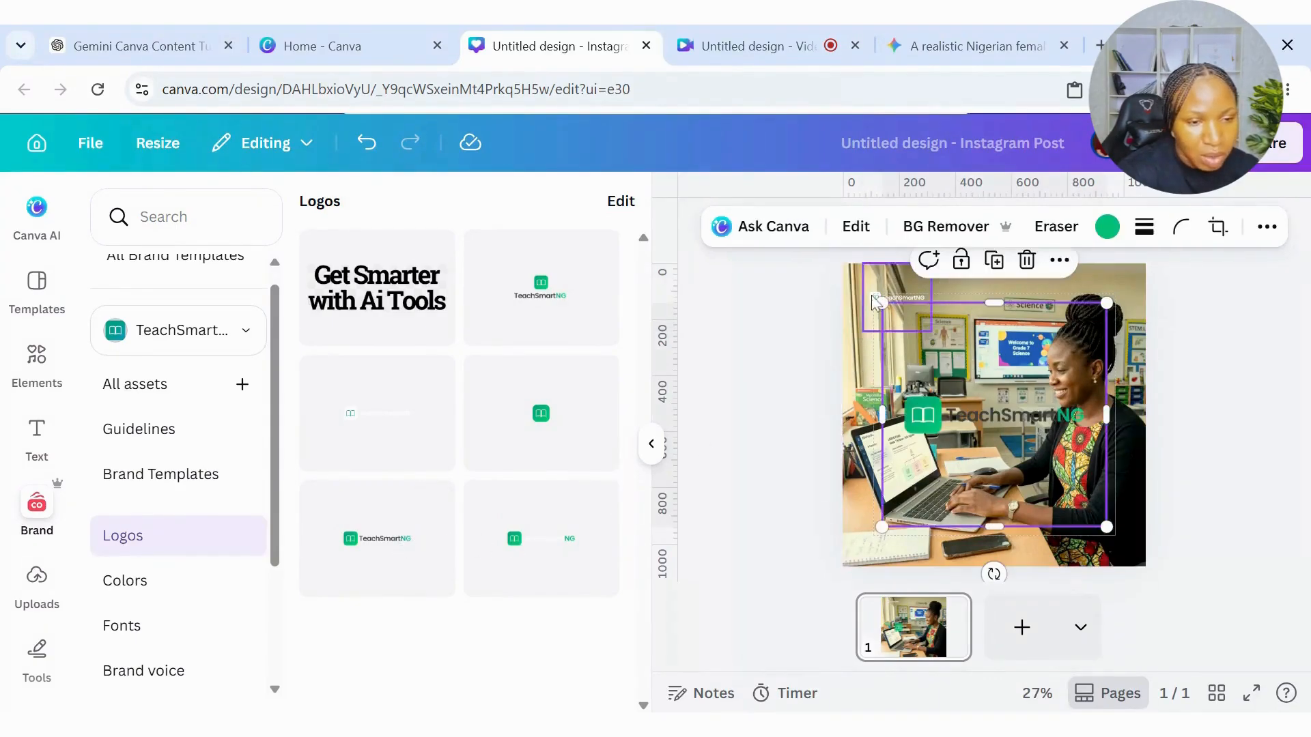
pyautogui.click(929, 375)
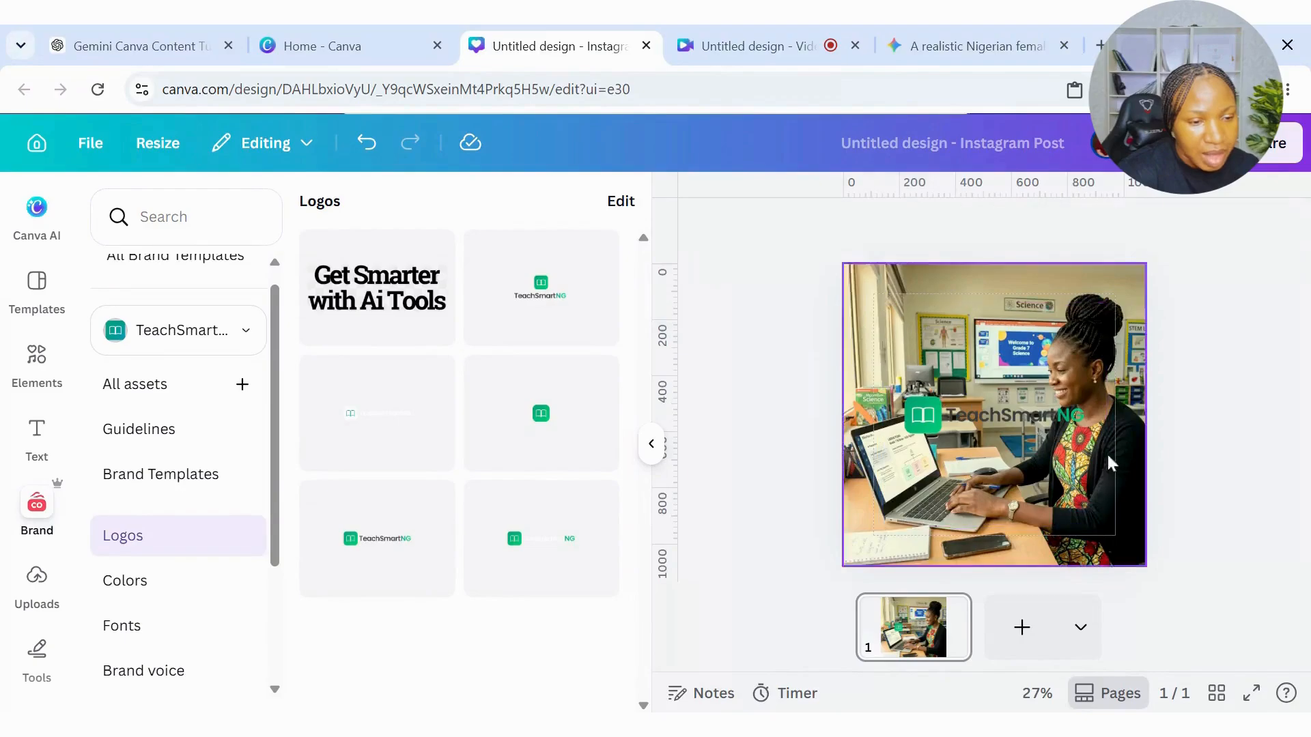
pyautogui.click(1056, 523)
pyautogui.moveTo(1106, 526); pyautogui.dragTo(996, 414)
pyautogui.moveTo(957, 372); pyautogui.dragTo(908, 313)
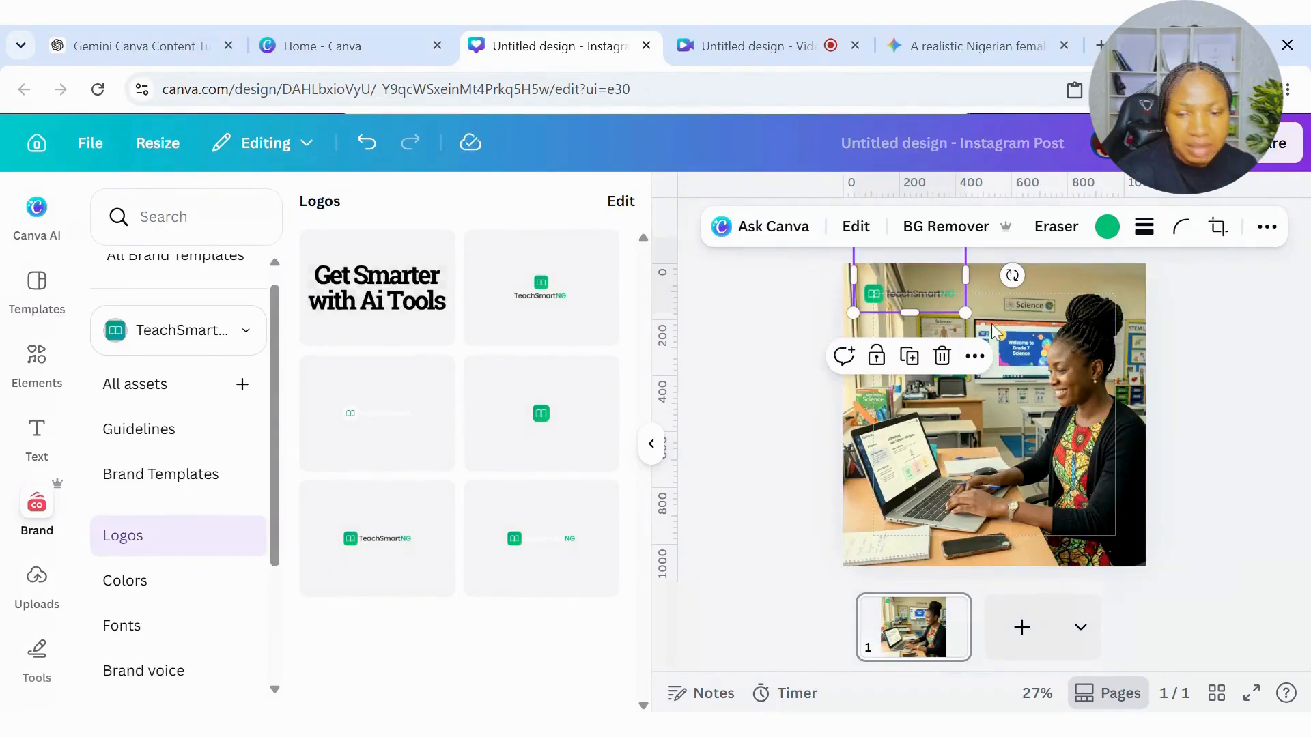
pyautogui.press('Delete')
# Add the white TeachSmartNG logo again, shrink it, and place it in the image's upper-left corner.
pyautogui.click(407, 424)
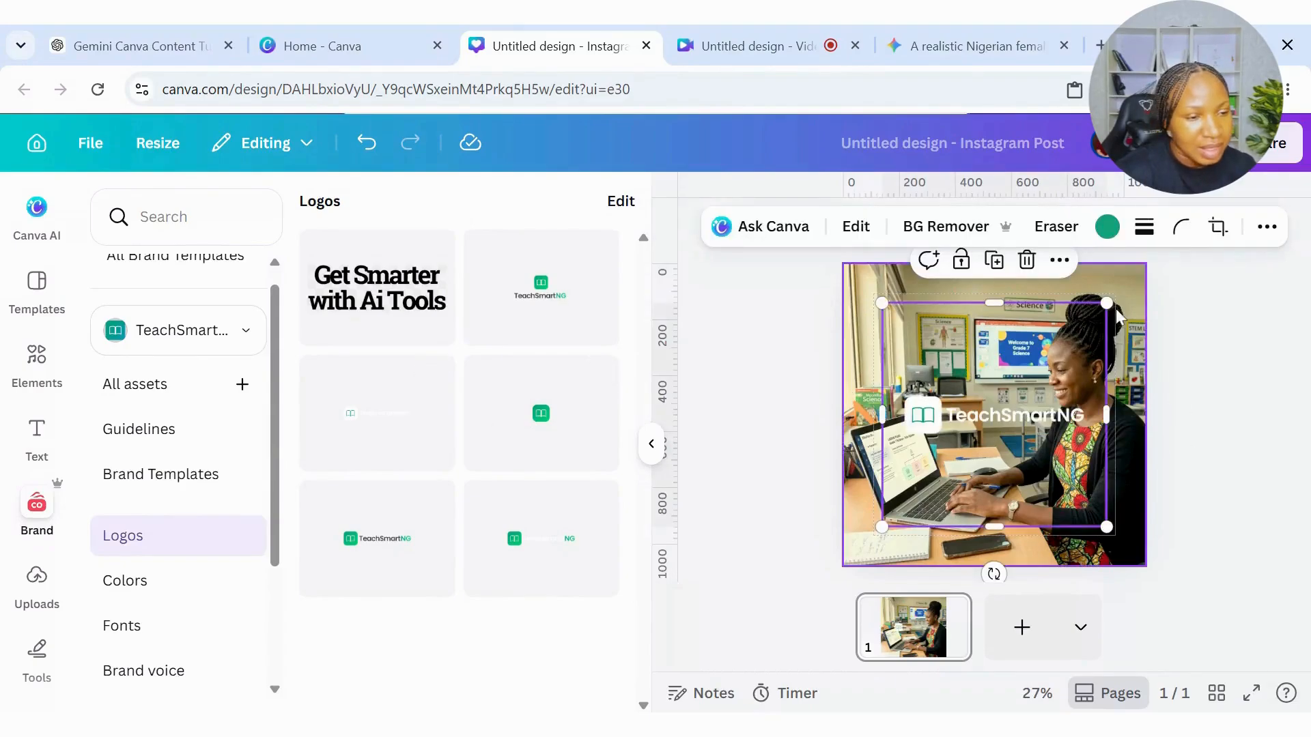
pyautogui.moveTo(1107, 303); pyautogui.dragTo(995, 414)
pyautogui.moveTo(982, 466); pyautogui.dragTo(956, 285)
pyautogui.moveTo(968, 351); pyautogui.dragTo(924, 325)
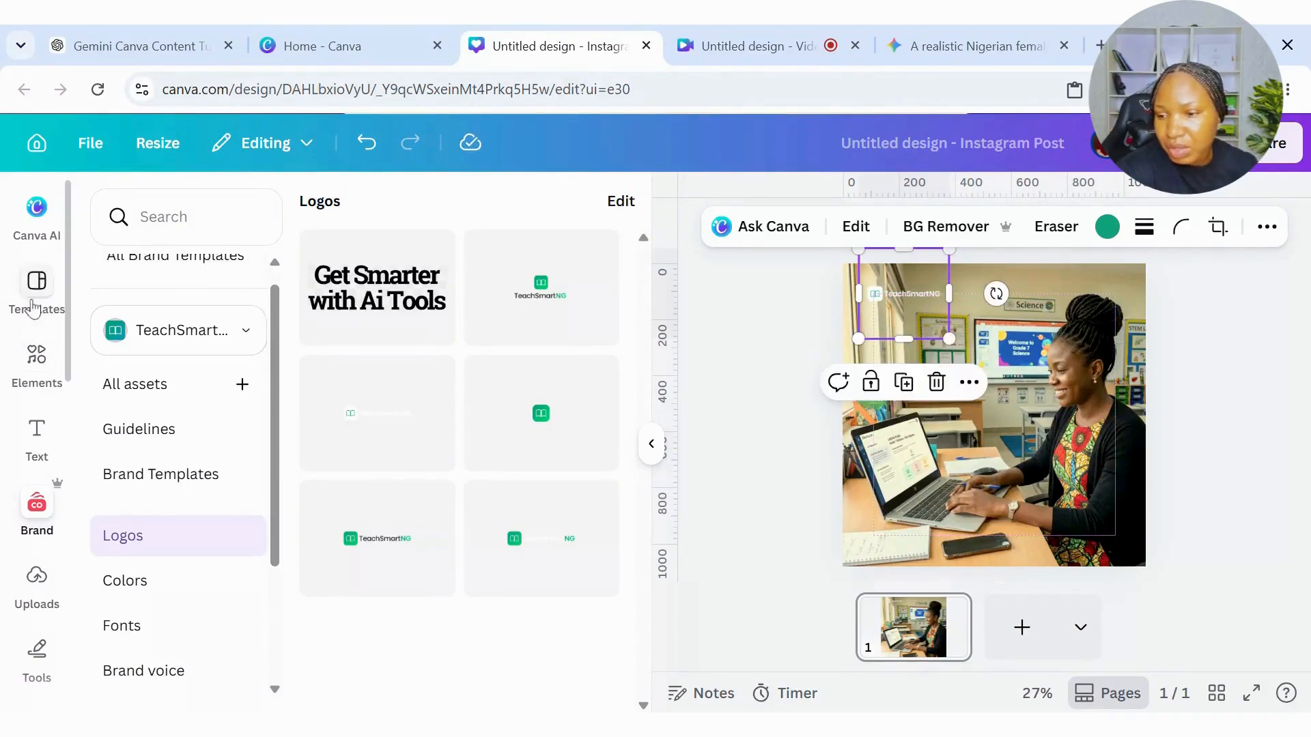
# Search the design elements for "green transparent gradient".
pyautogui.click(36, 354)
pyautogui.click(218, 237)
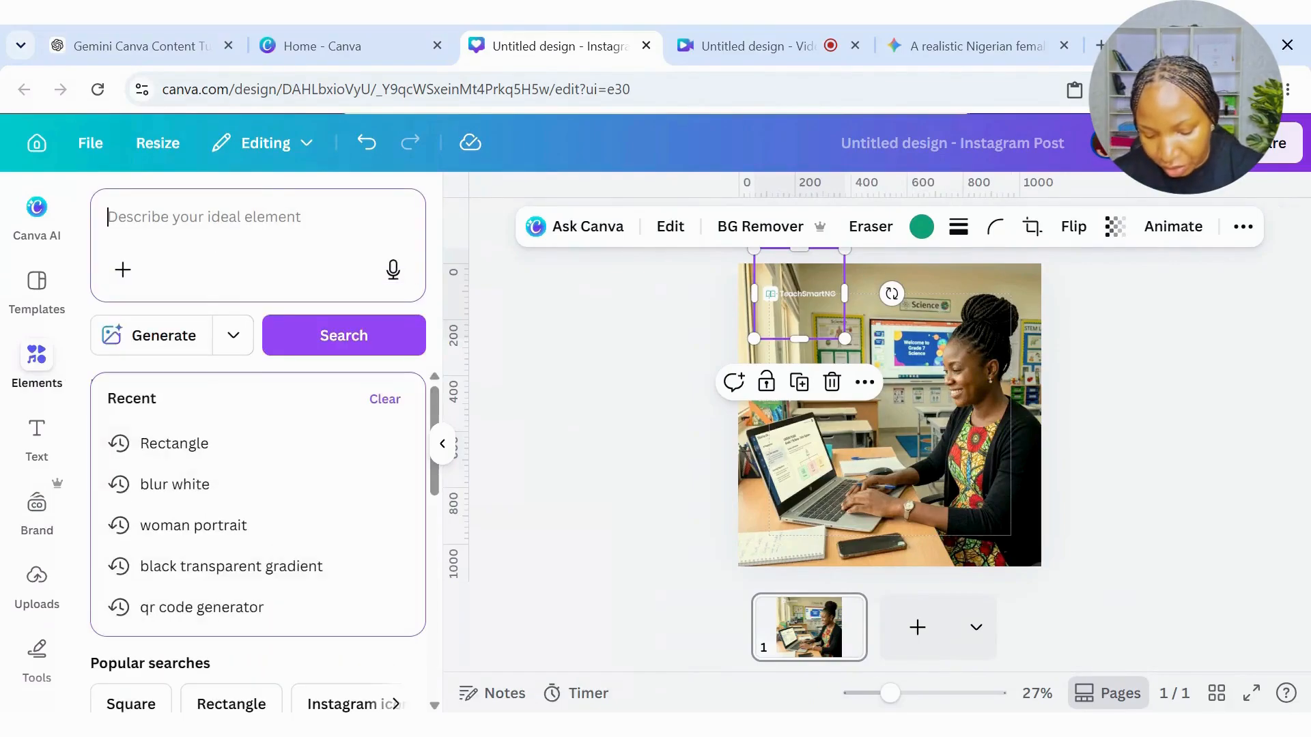
pyautogui.write('g')
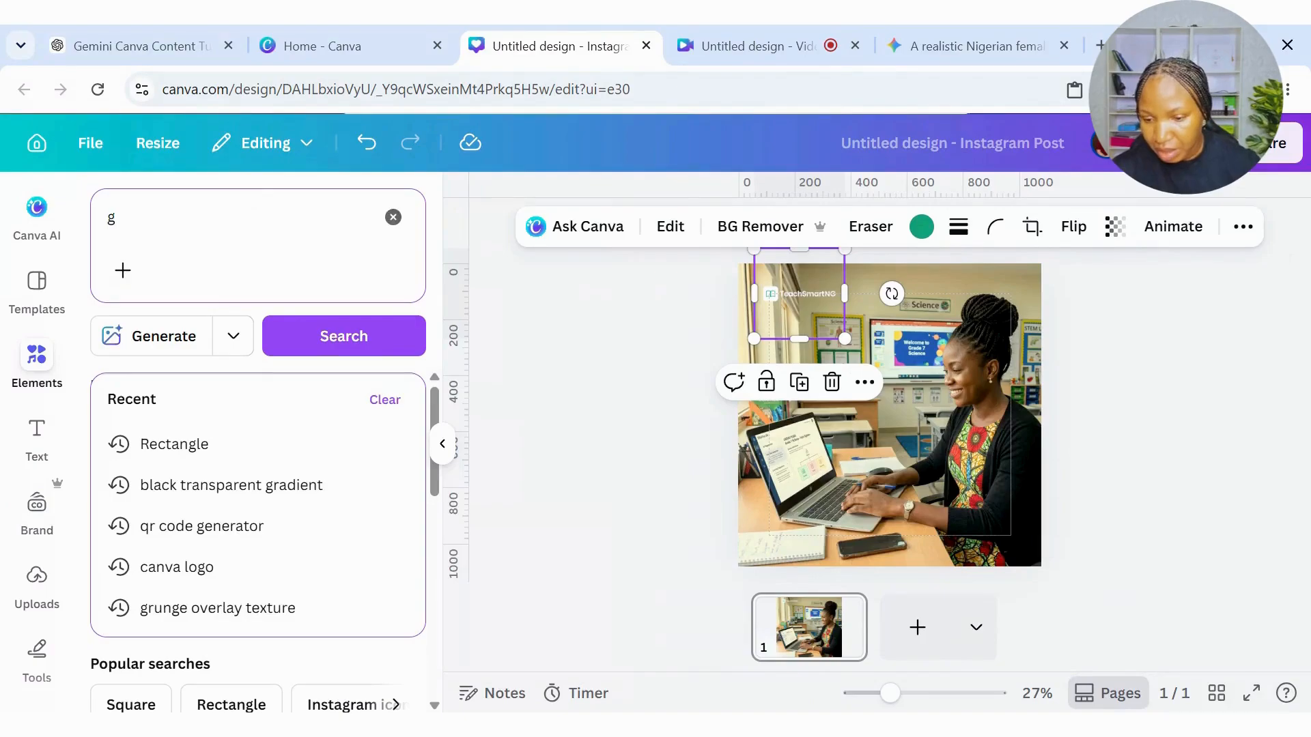
pyautogui.press('BackSpace')
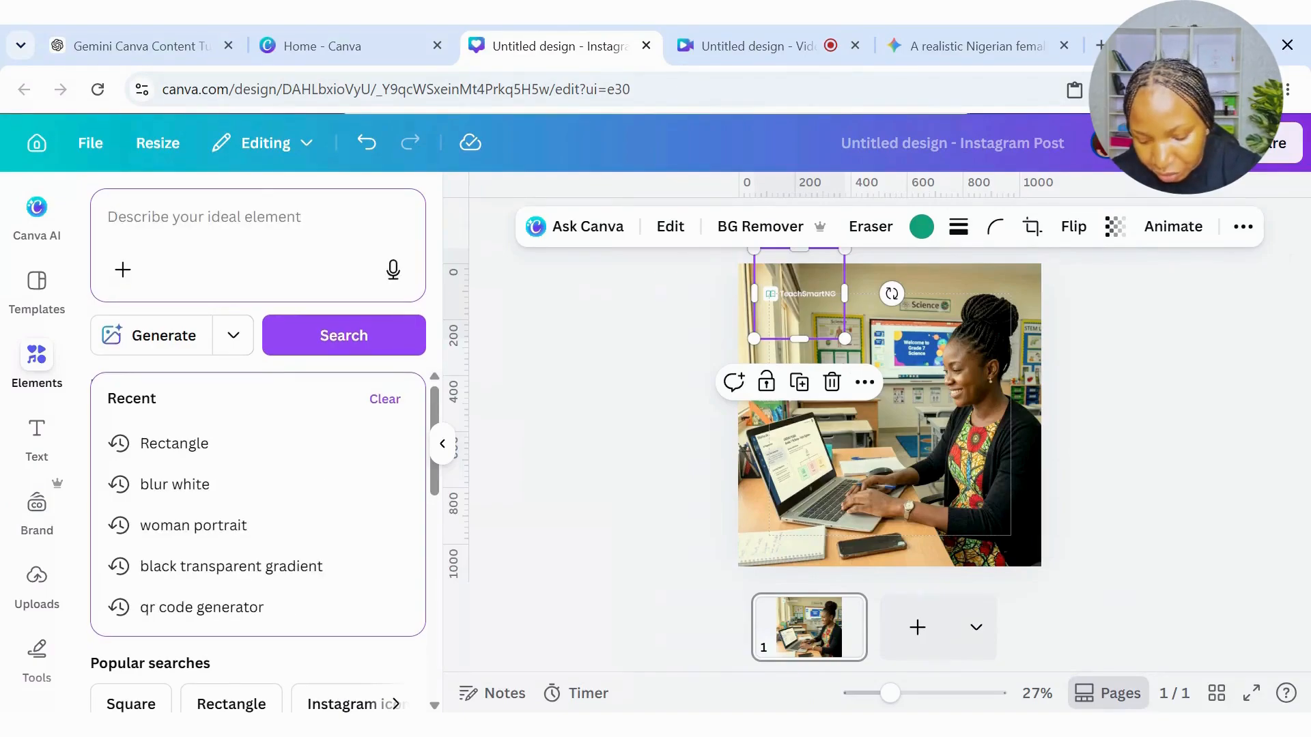
pyautogui.write('gree')
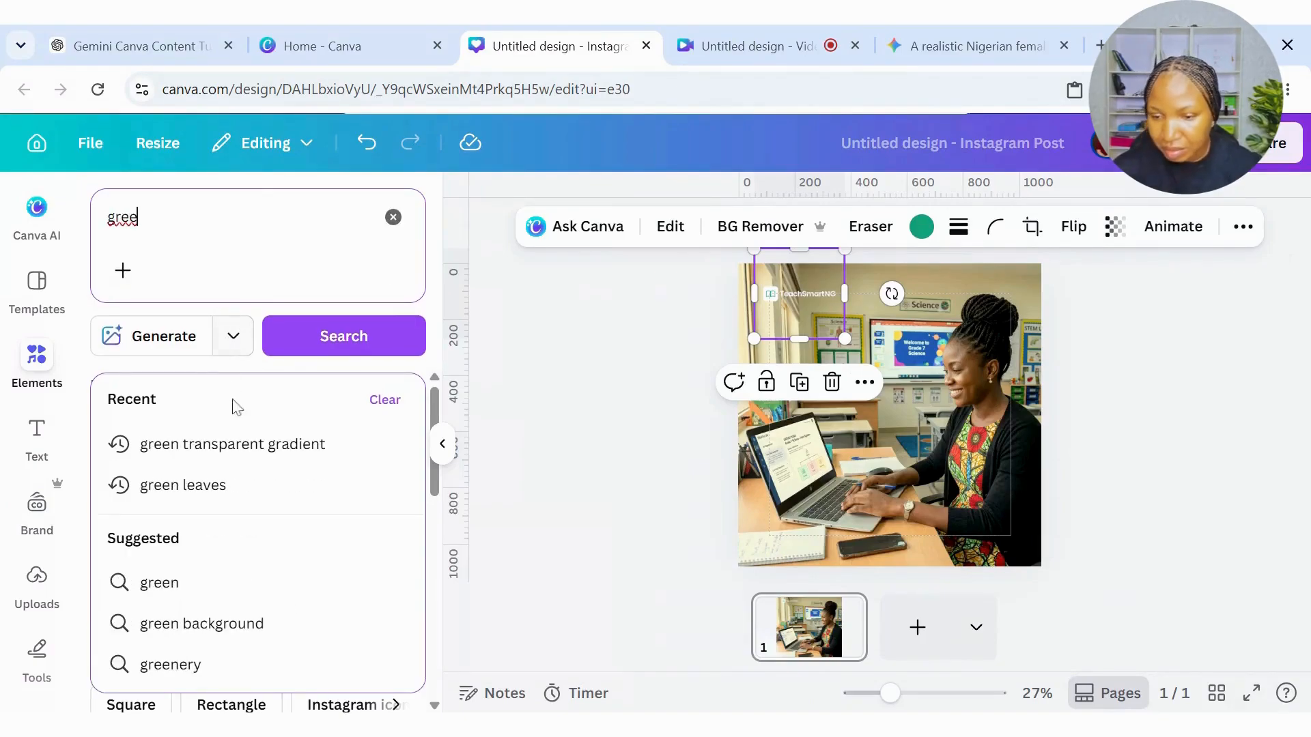
pyautogui.click(211, 444)
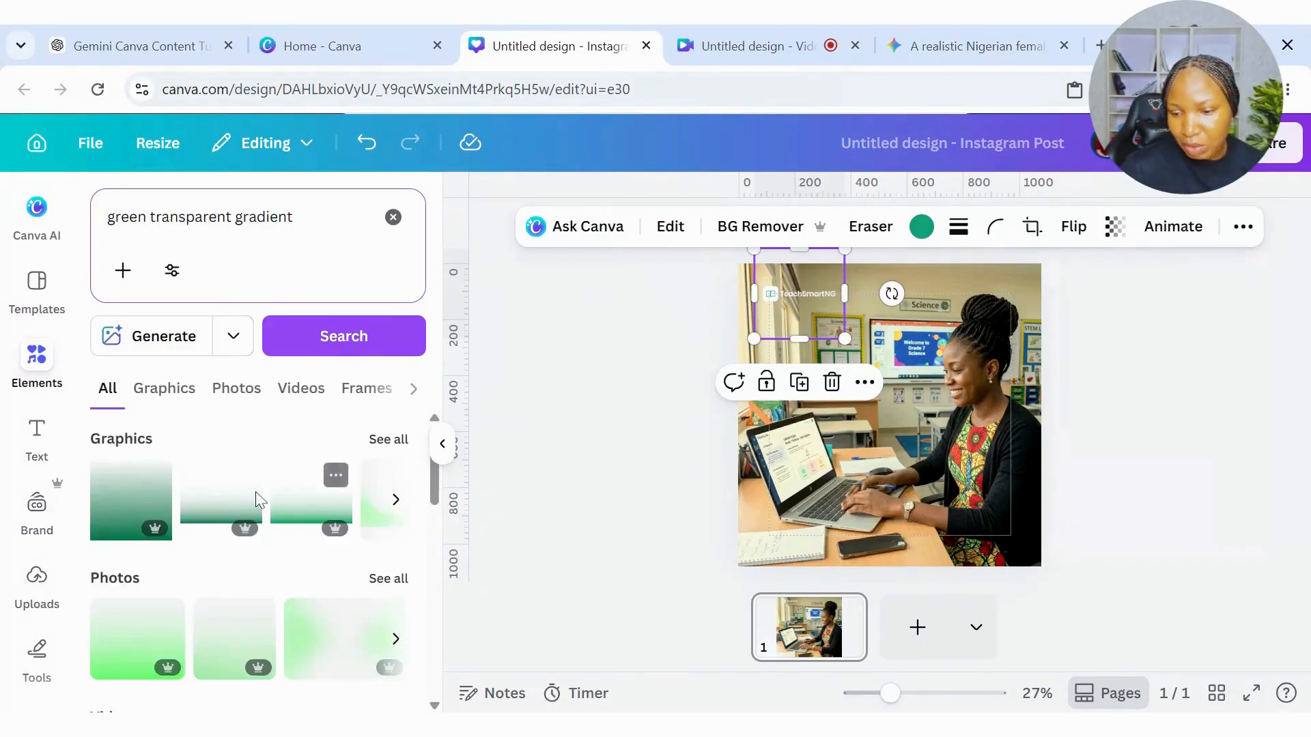
# Add the second green gradient graphic, flipped vertically and enlarged to span the full width along the image's upper edge.
pyautogui.click(198, 503)
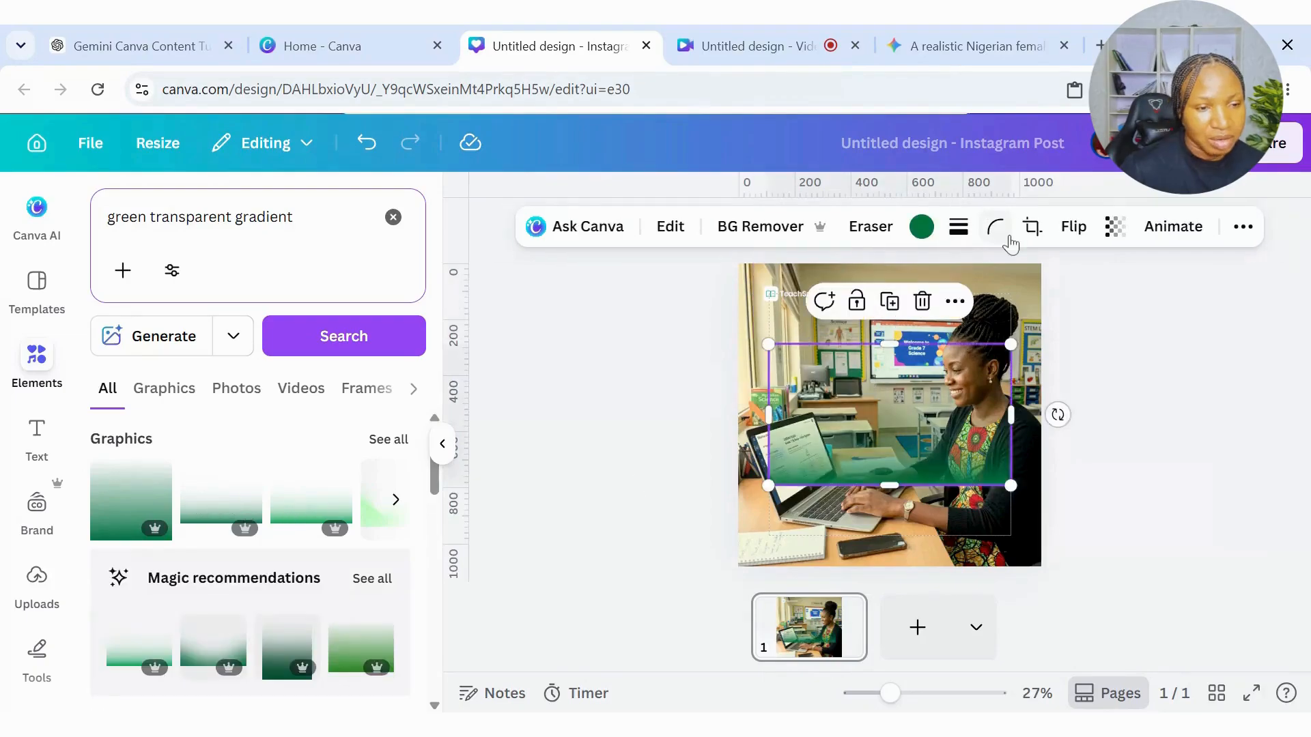
pyautogui.click(1073, 227)
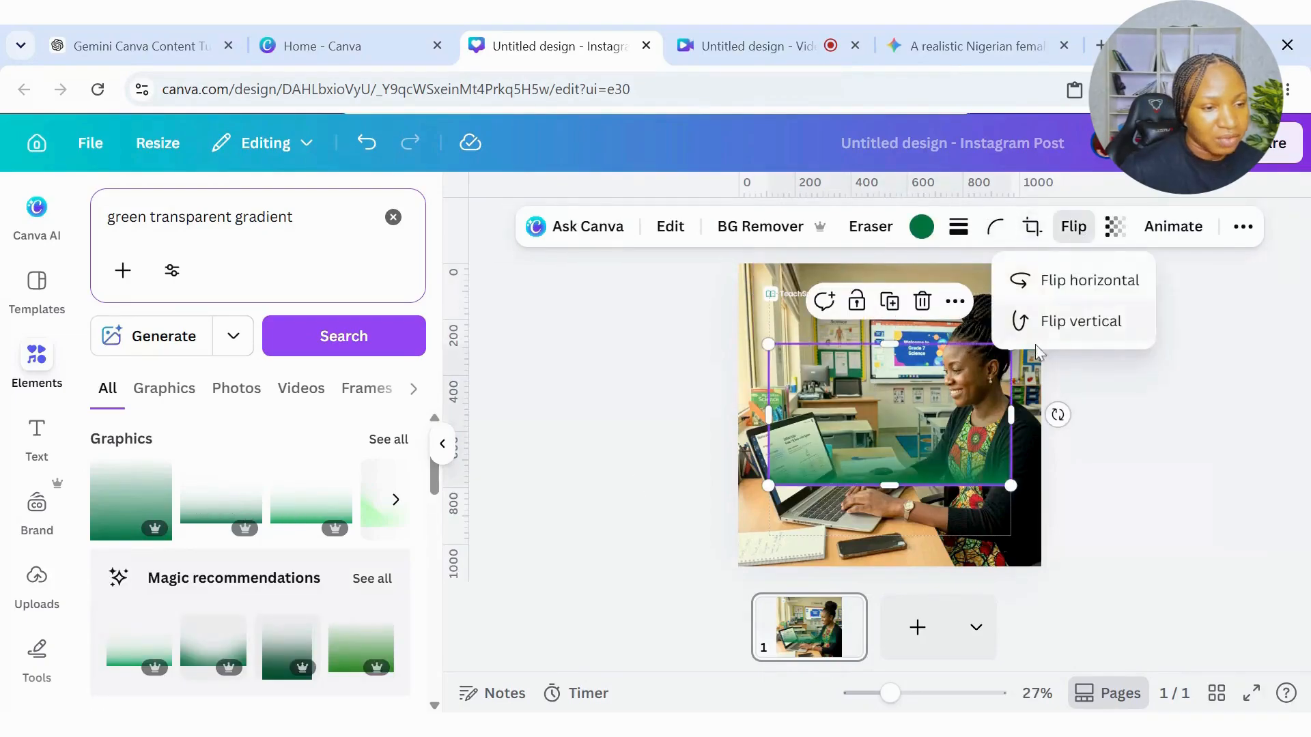
pyautogui.click(1078, 322)
pyautogui.moveTo(904, 380); pyautogui.dragTo(881, 301)
pyautogui.moveTo(982, 398); pyautogui.dragTo(1041, 434)
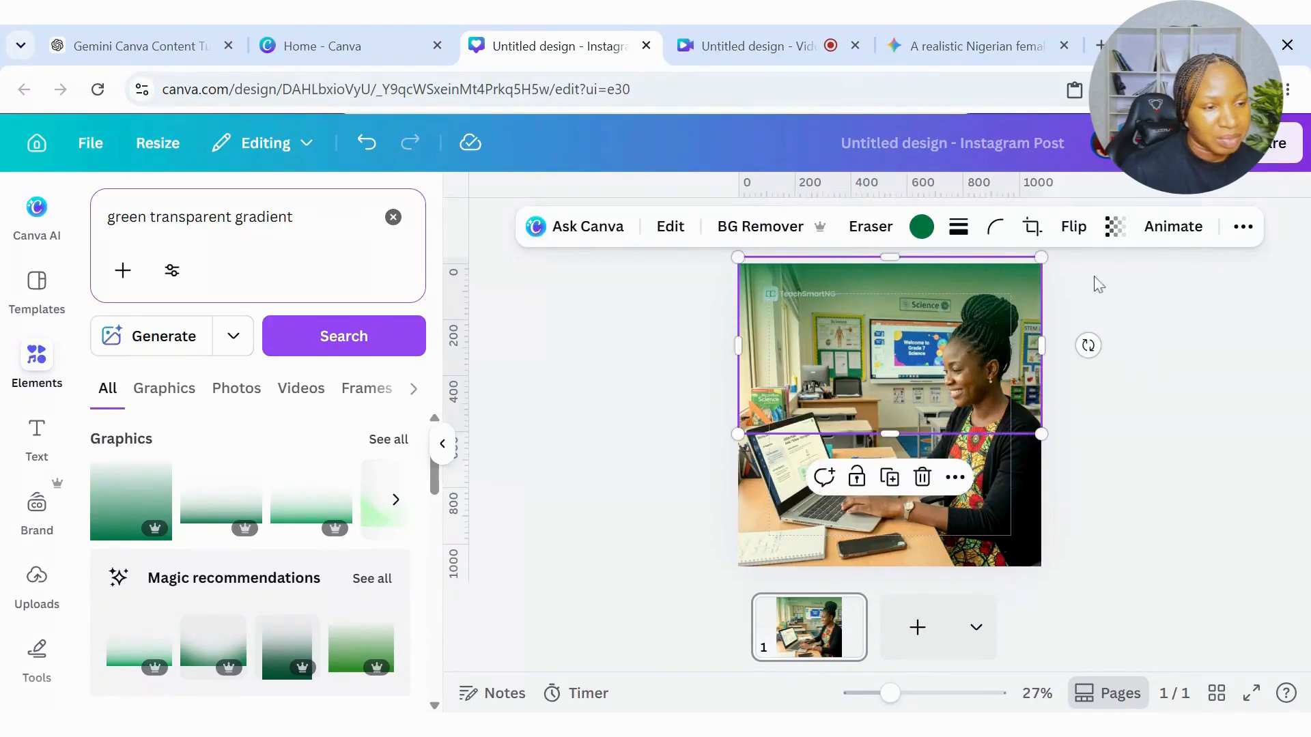
# Send the green gradient backward one layer behind the TeachSmartNG logo and nudge the logo slightly to the right.
pyautogui.rightClick(918, 313)
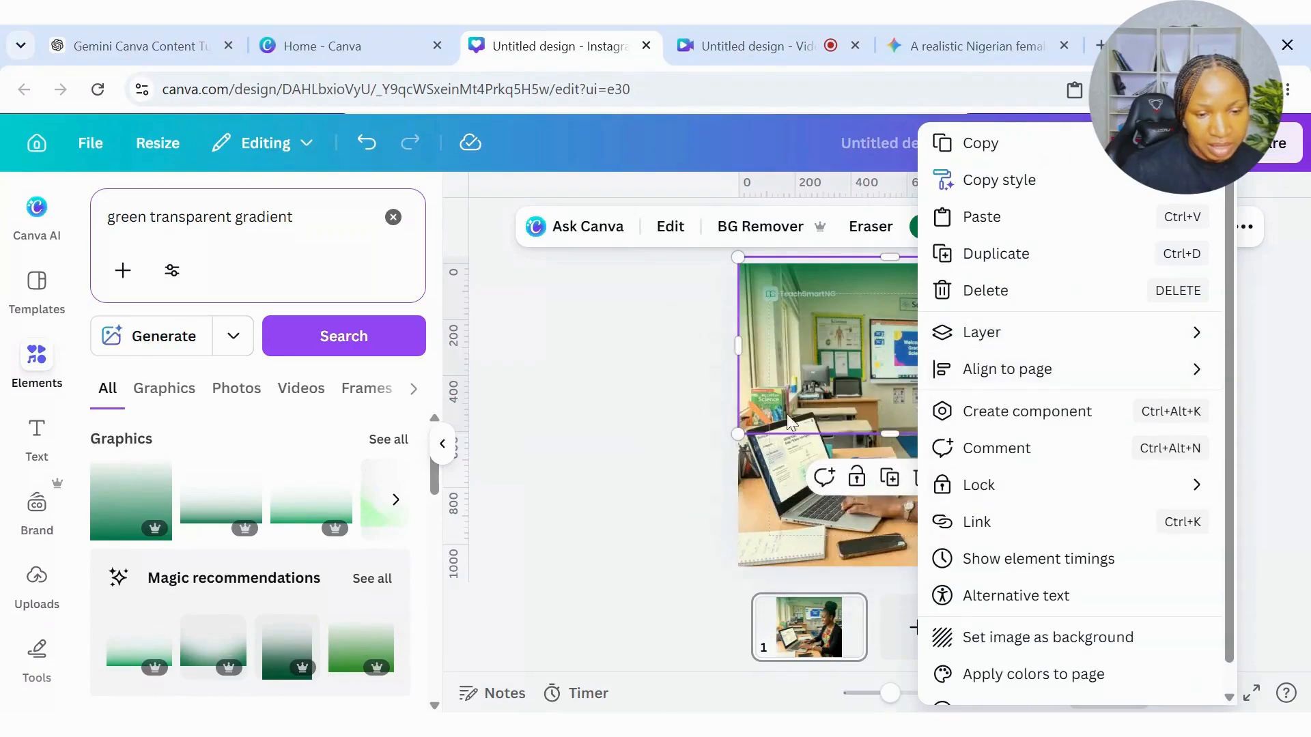
pyautogui.moveTo(962, 336)
pyautogui.click(757, 407)
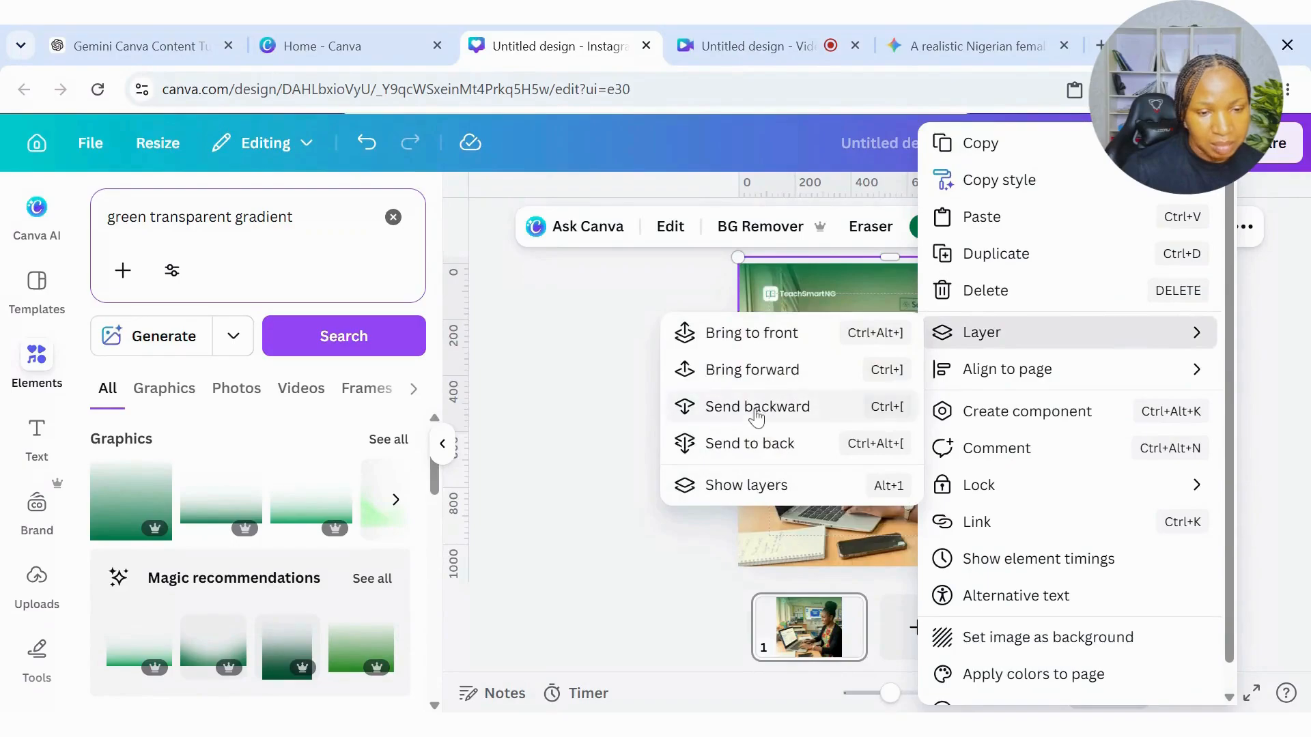
pyautogui.press('Escape')
pyautogui.moveTo(793, 294); pyautogui.dragTo(794, 306)
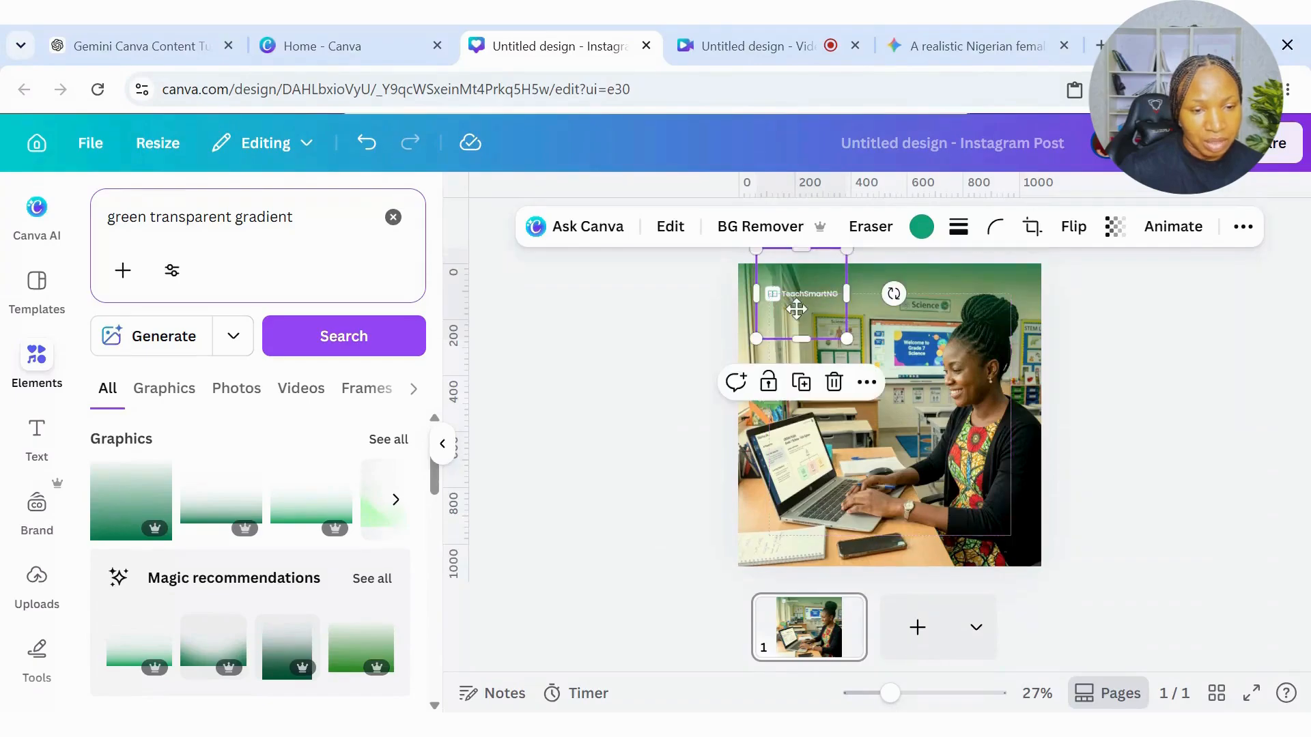
pyautogui.click(1123, 362)
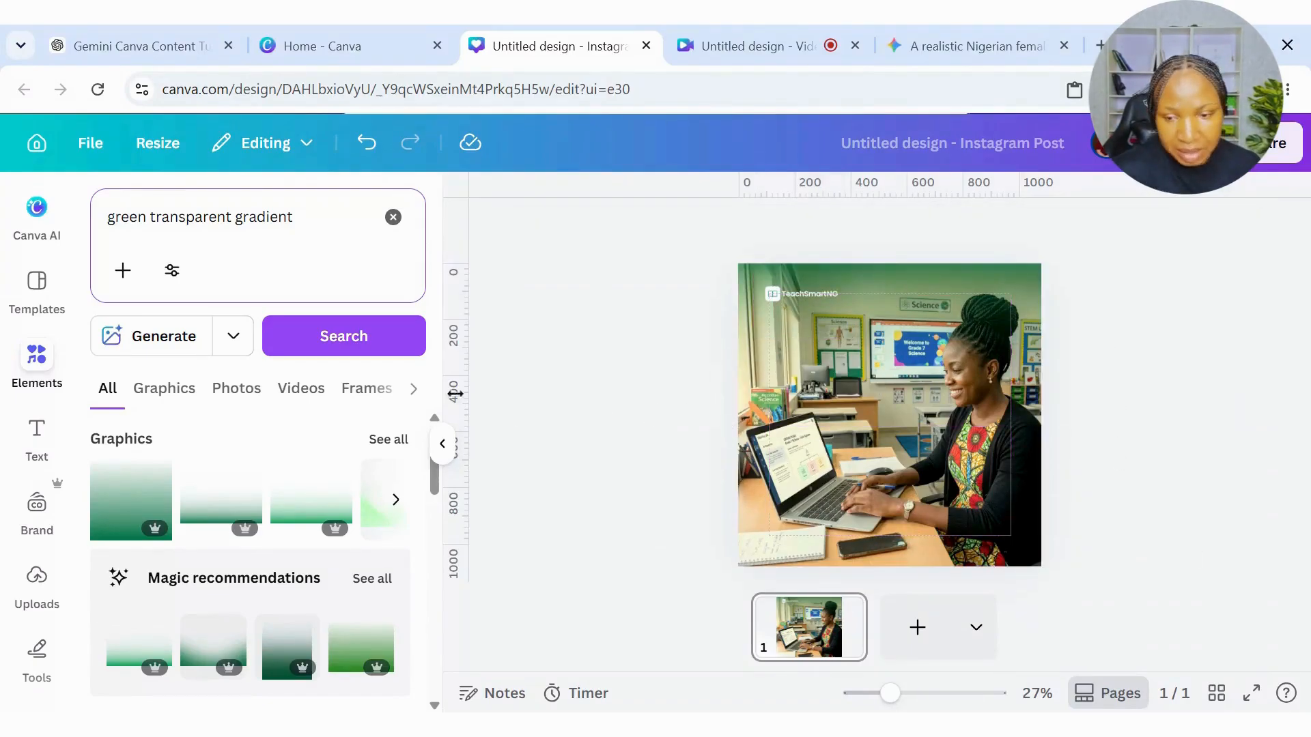
# Preview the finished post in full screen and return to the editor with the elements list collapsed.
pyautogui.click(442, 444)
pyautogui.click(1253, 696)
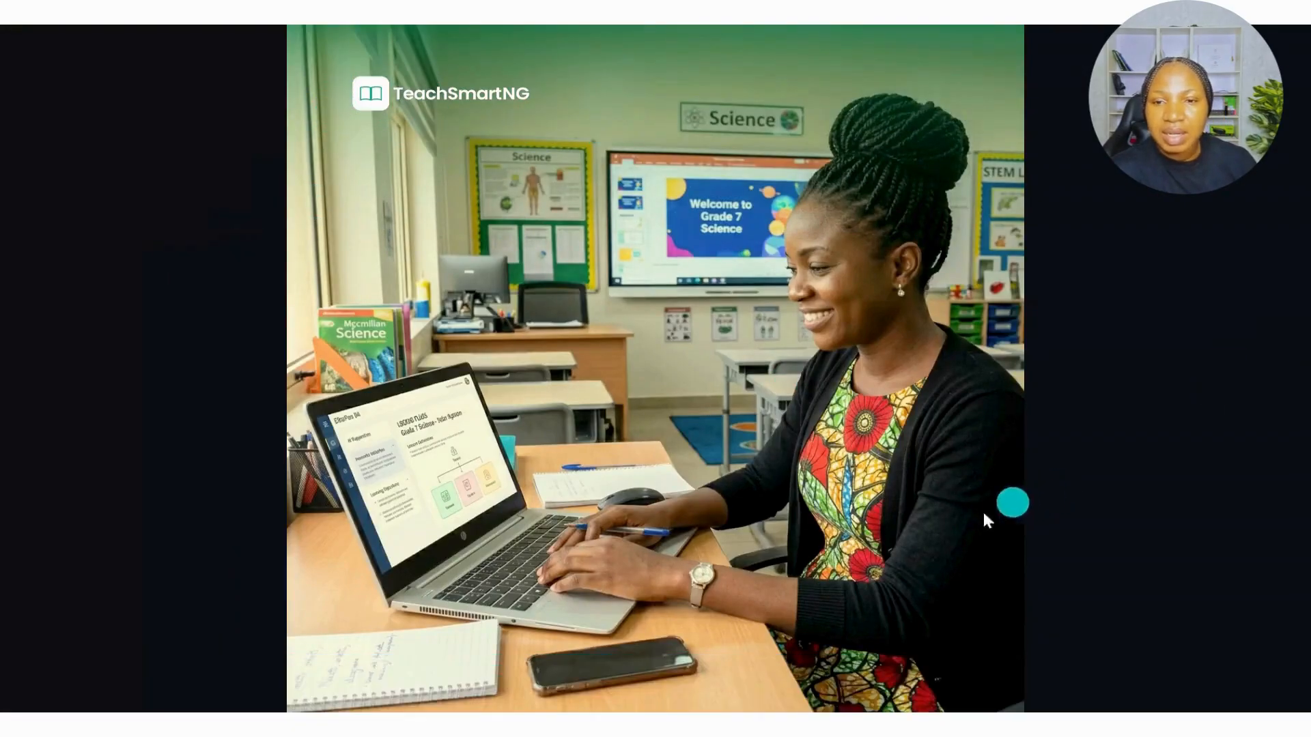
pyautogui.click(1269, 686)
pyautogui.click(1033, 449)
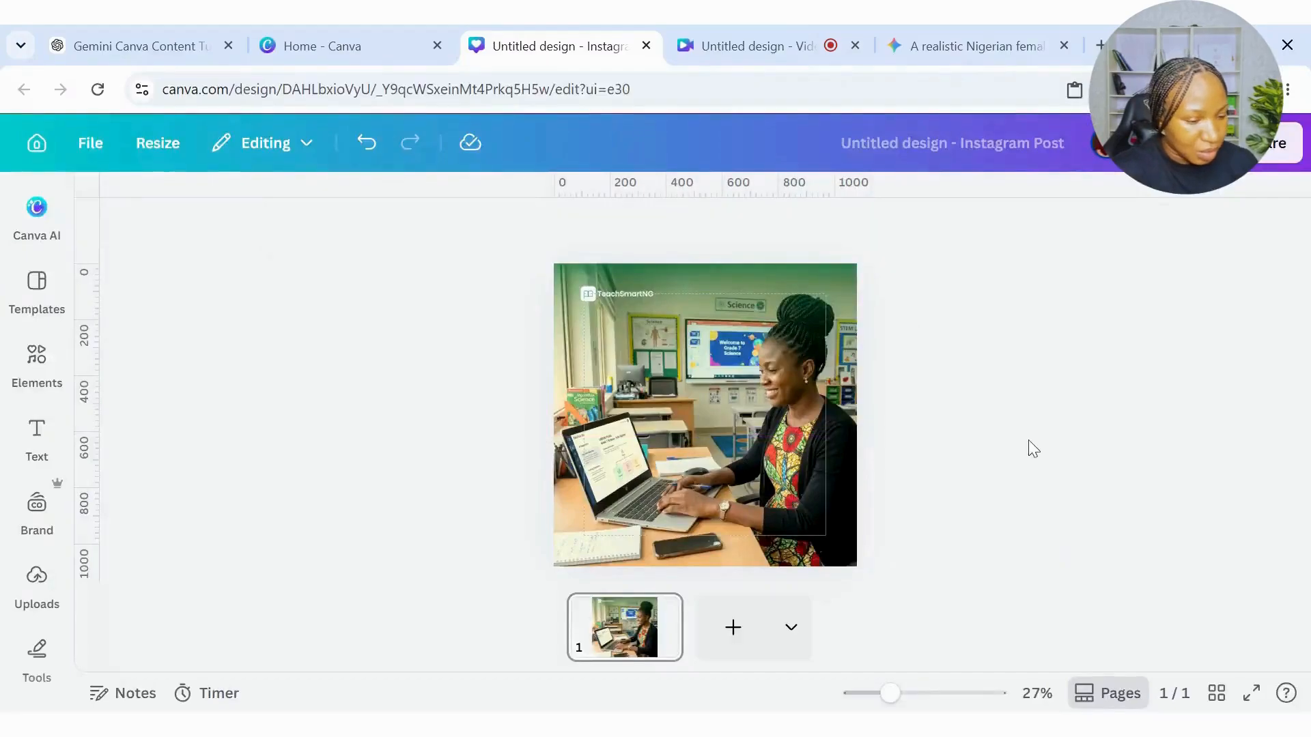